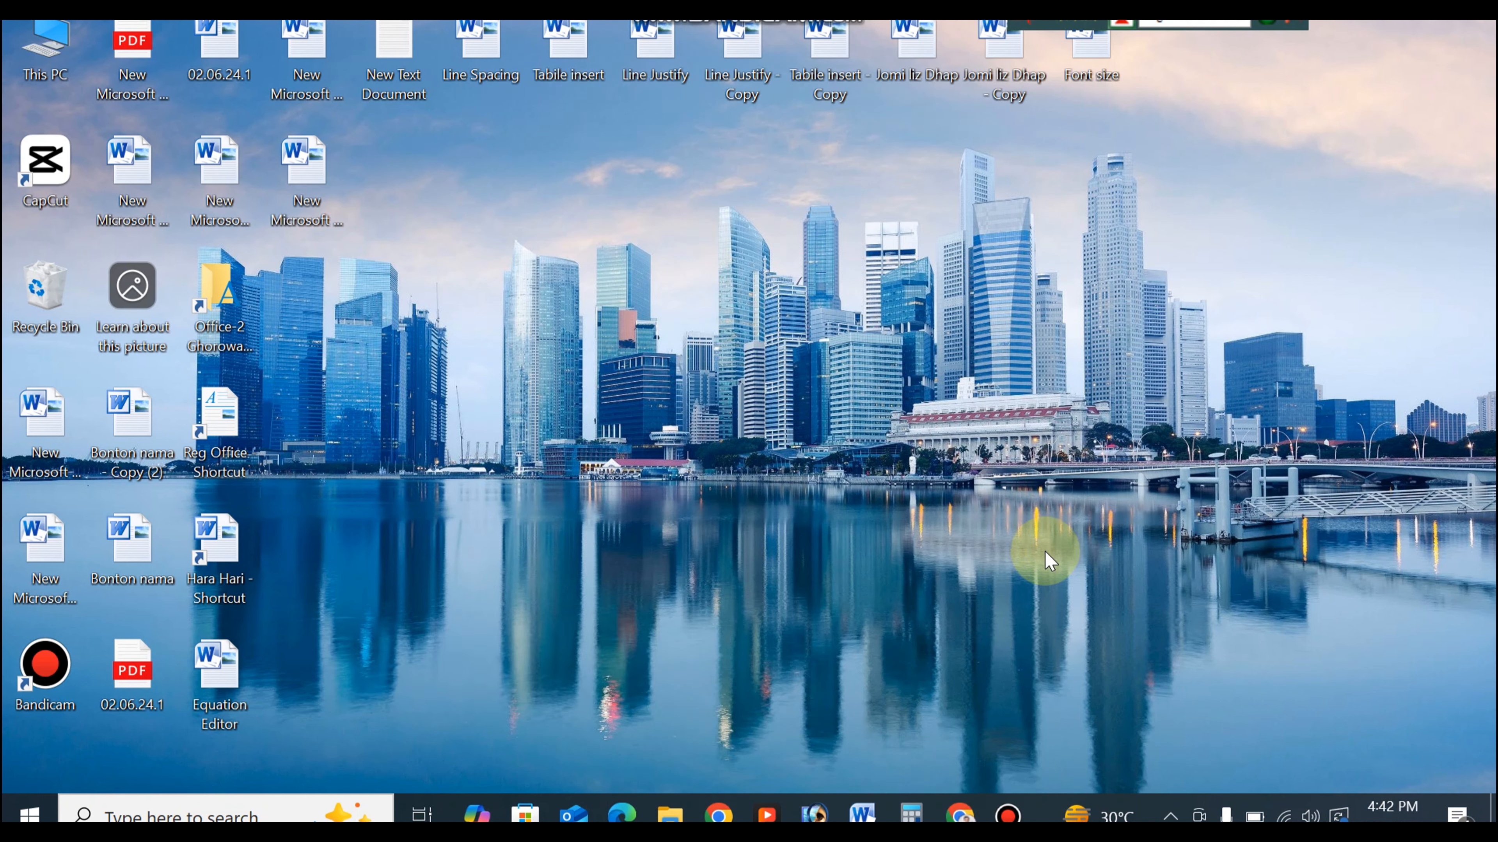
Switch to the open Word document named Equation Editor and go to its beginning.
click(864, 816)
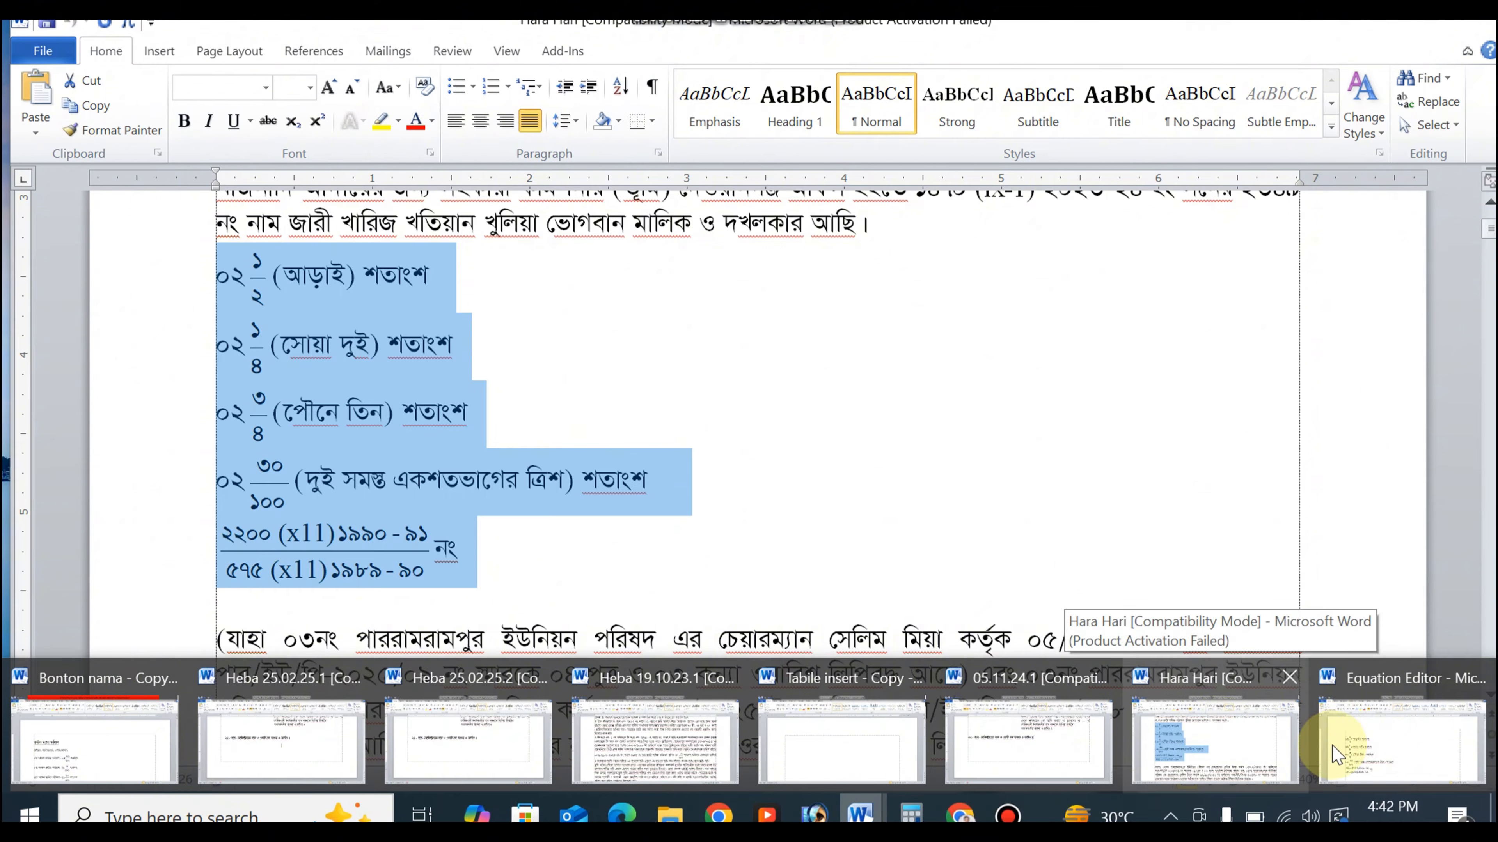
click(1406, 744)
scroll(738, 490, up, 1)
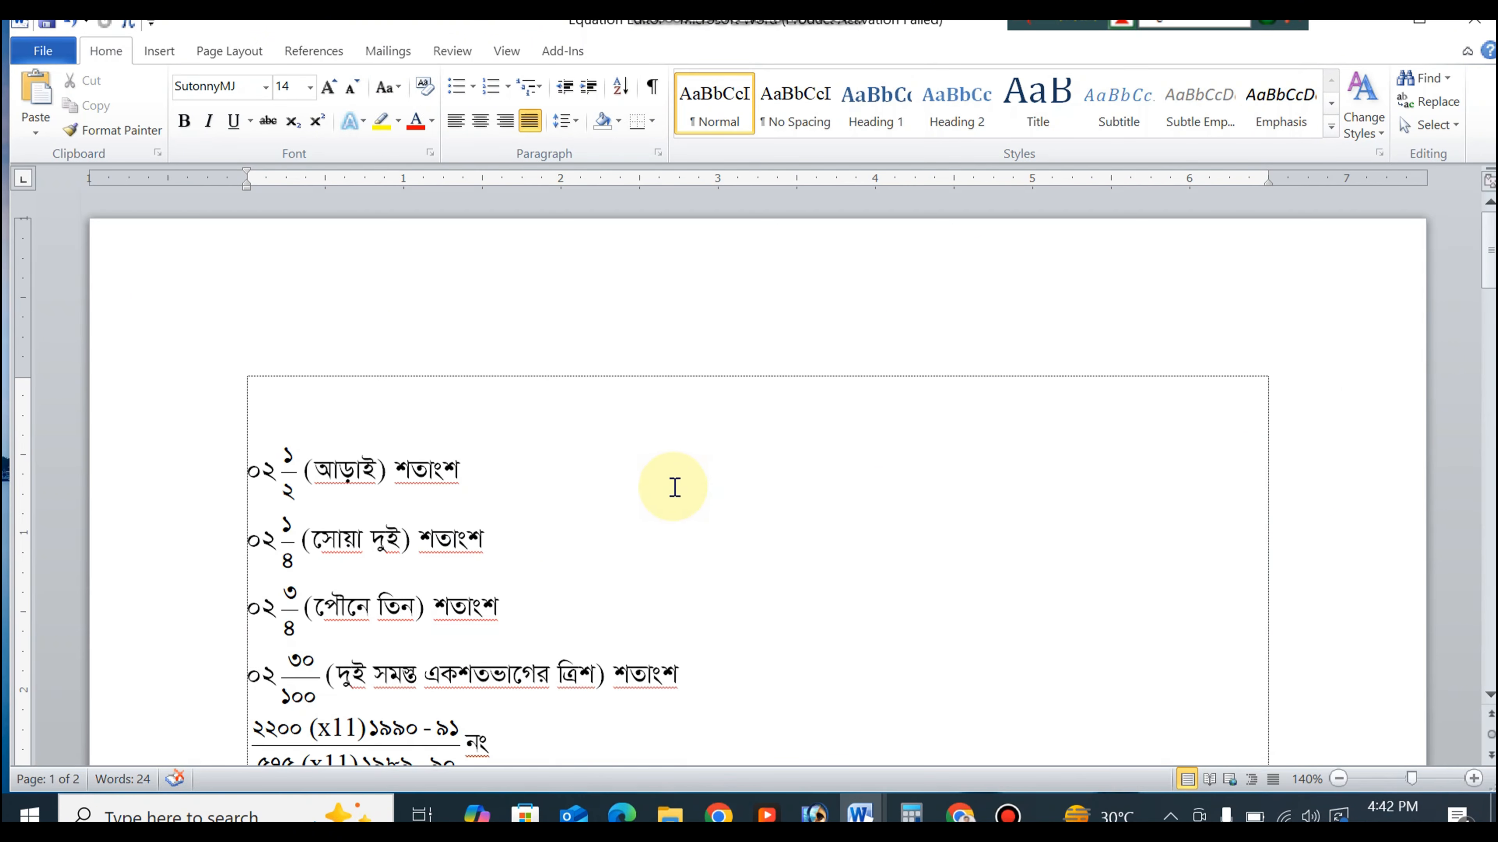
Examine the sample Bengali fractions, the area descriptions beside them and the repeated fractions further down the page.
scroll(660, 487, down, 2)
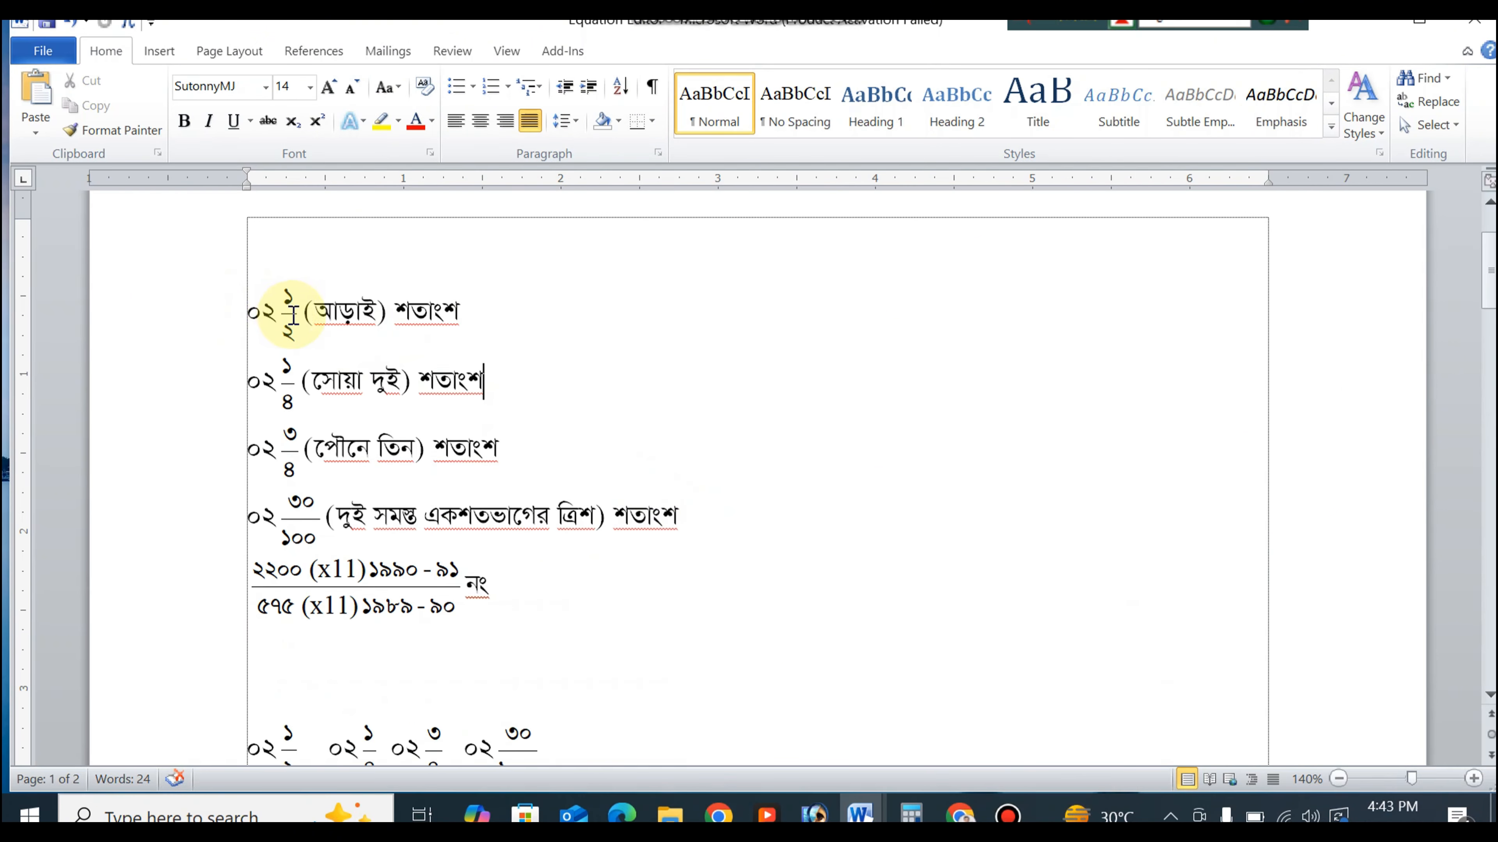
drag(255, 316, 348, 394)
click(294, 440)
scroll(327, 479, down, 3)
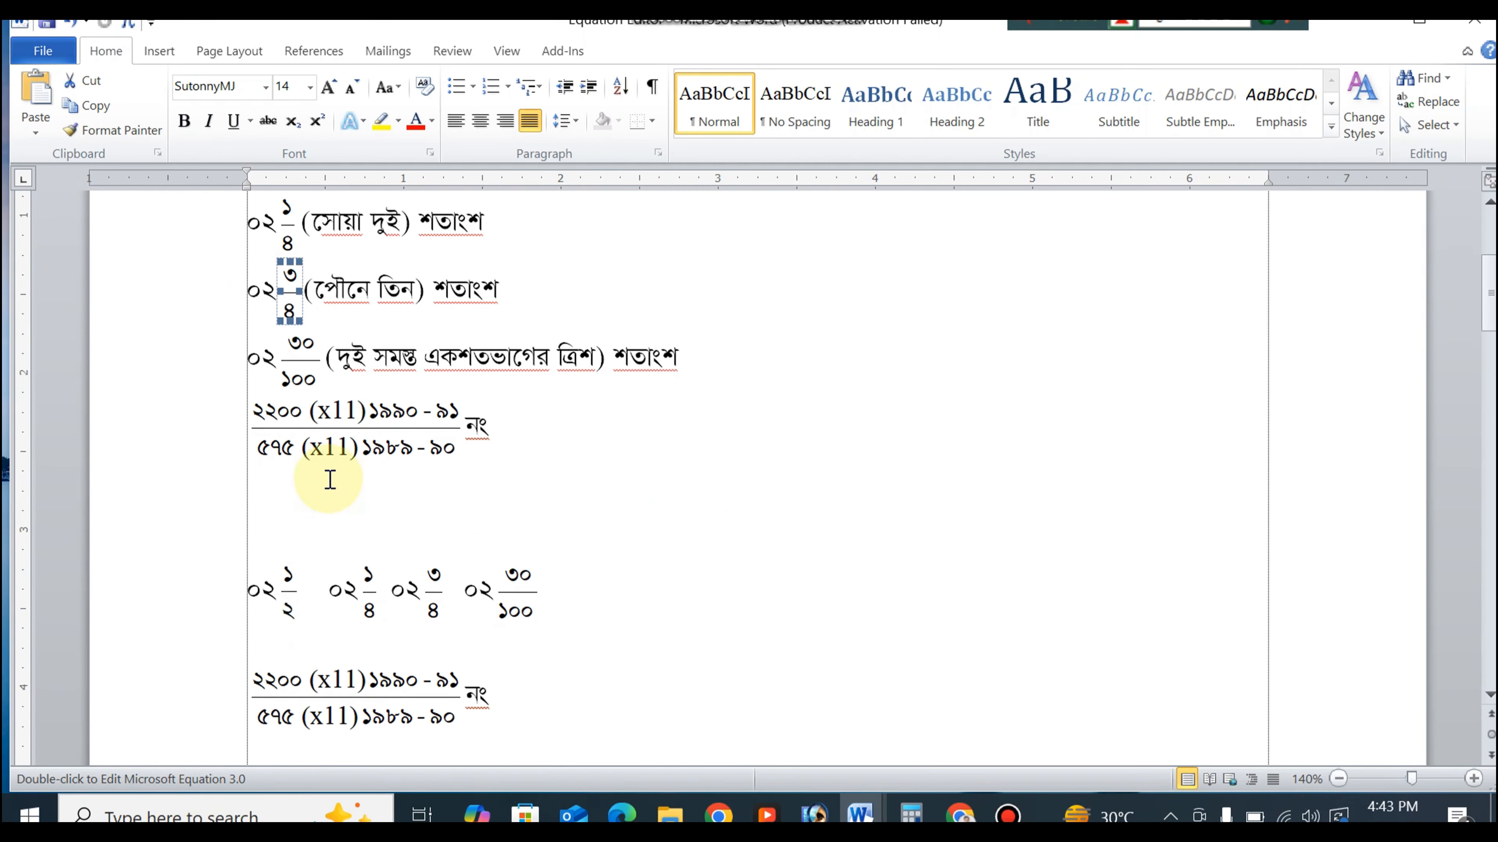
drag(269, 484, 612, 486)
click(612, 484)
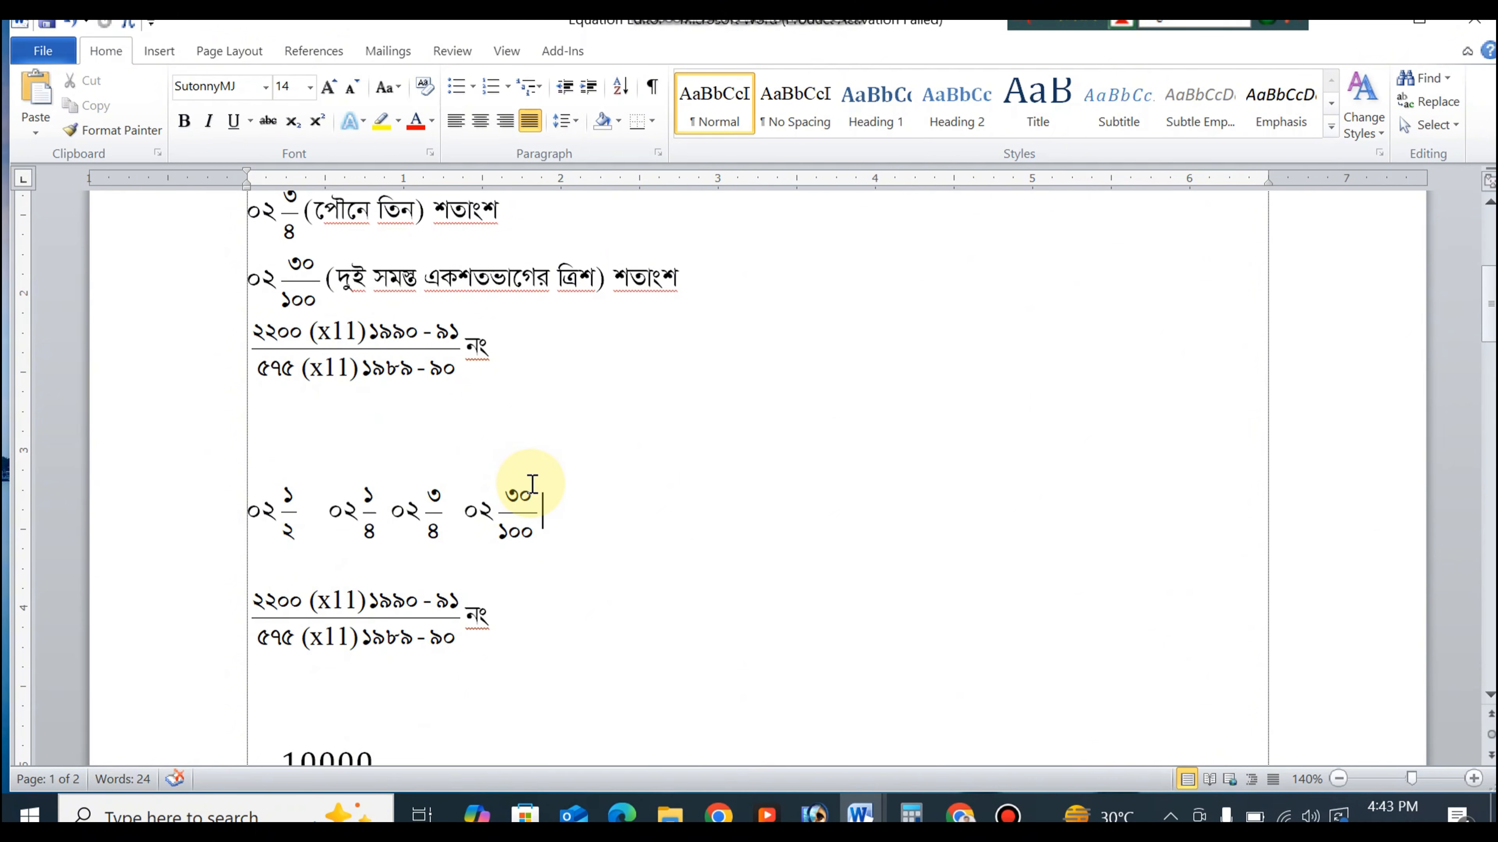
click(400, 429)
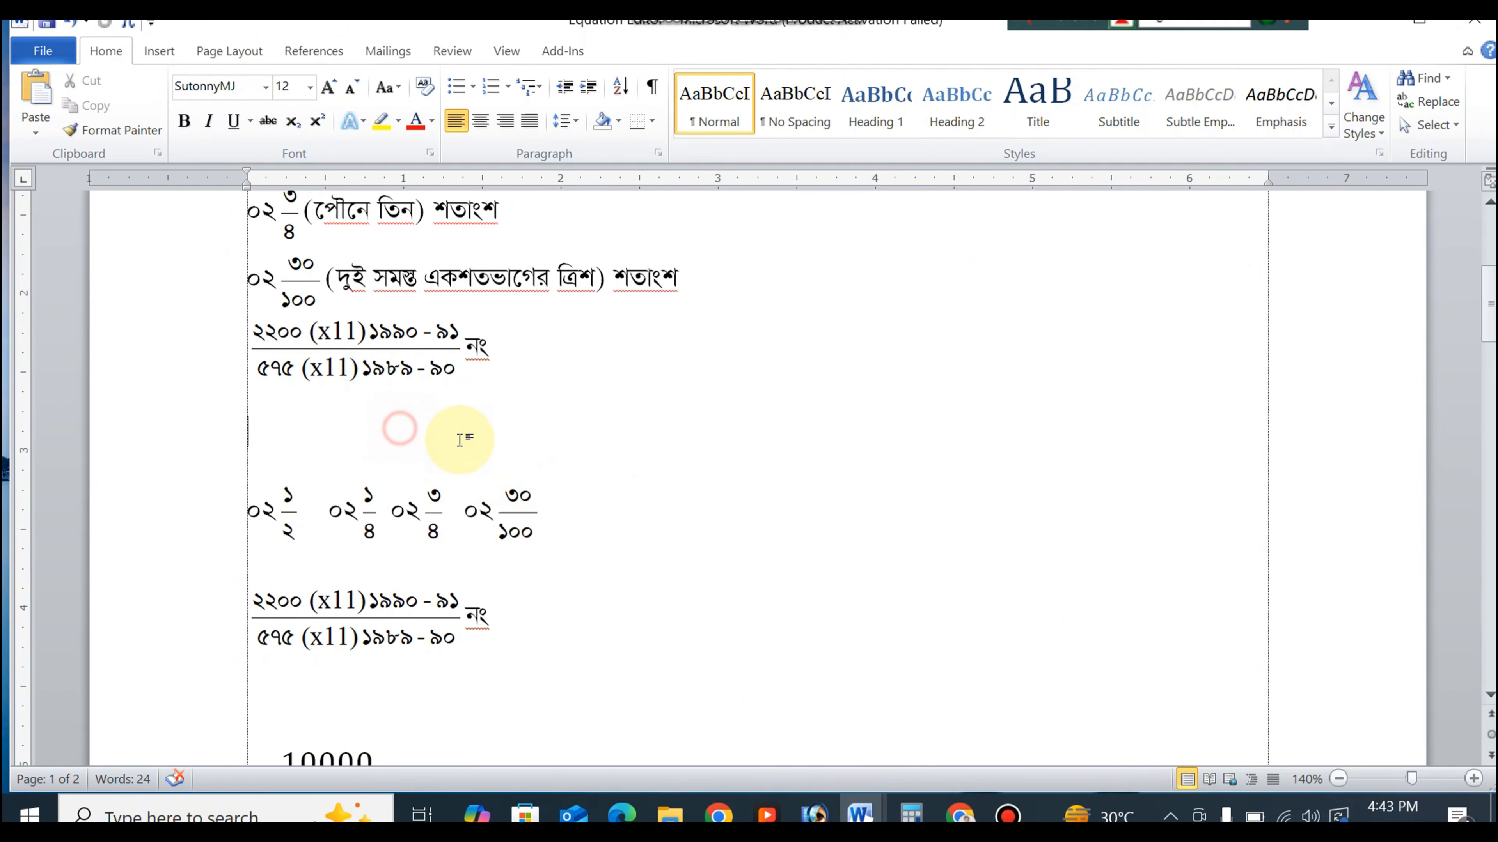
scroll(495, 441, up, 4)
scroll(505, 448, down, 5)
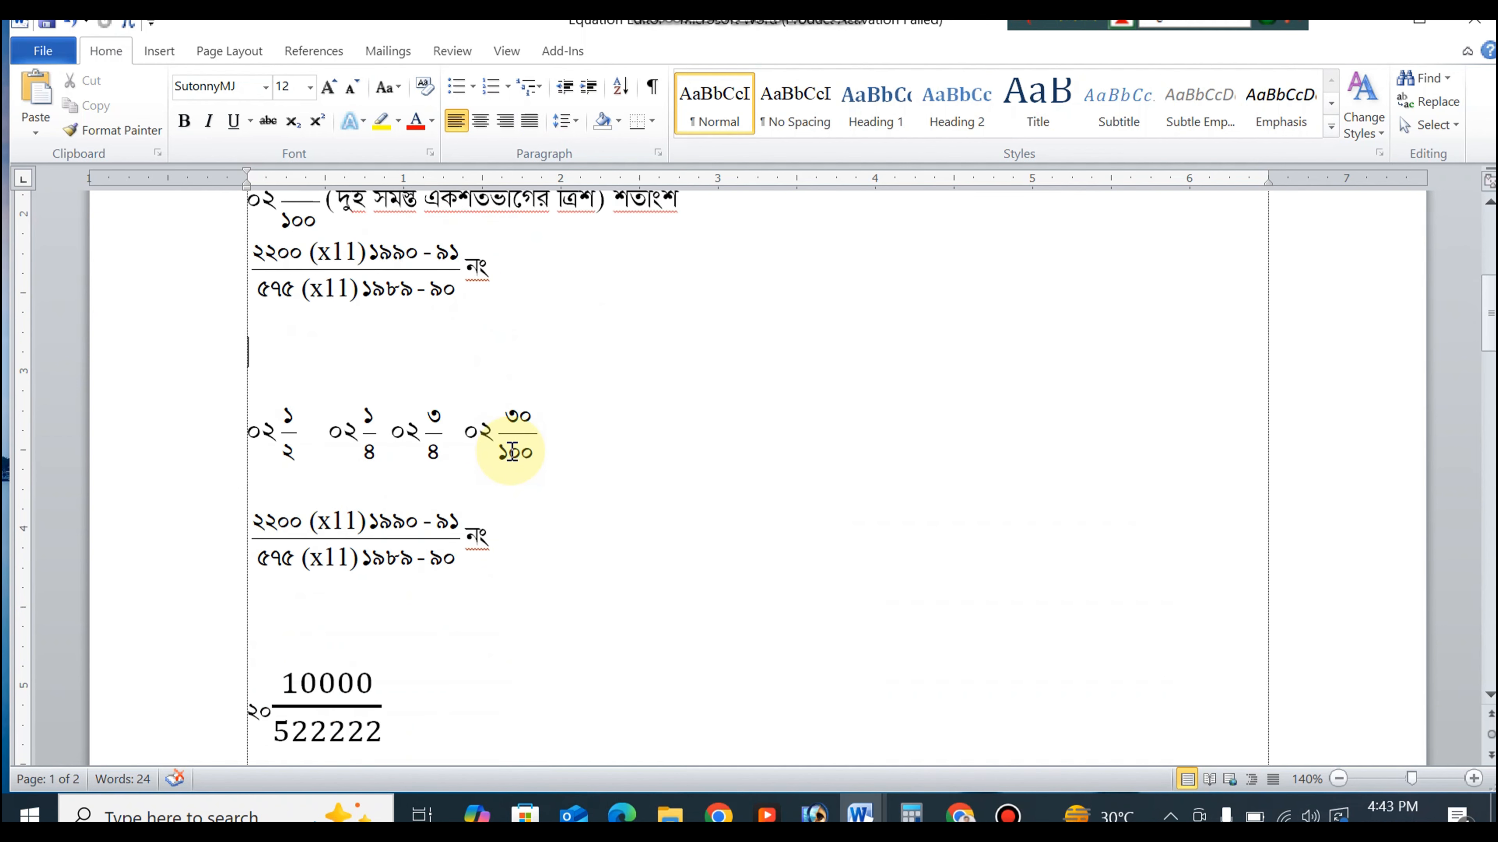
scroll(511, 454, down, 1)
scroll(502, 458, up, 5)
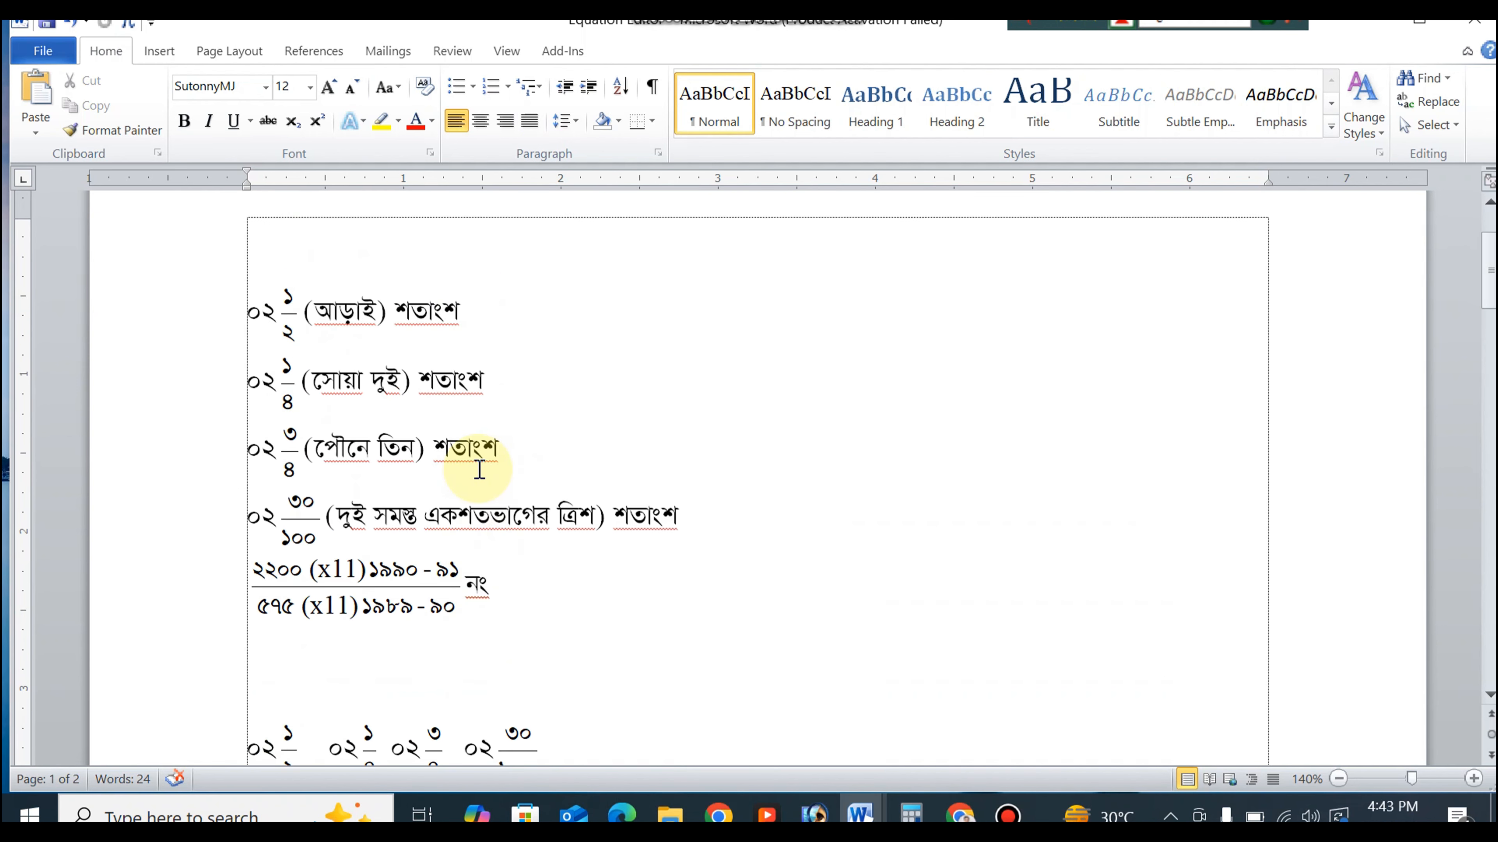
scroll(479, 470, up, 2)
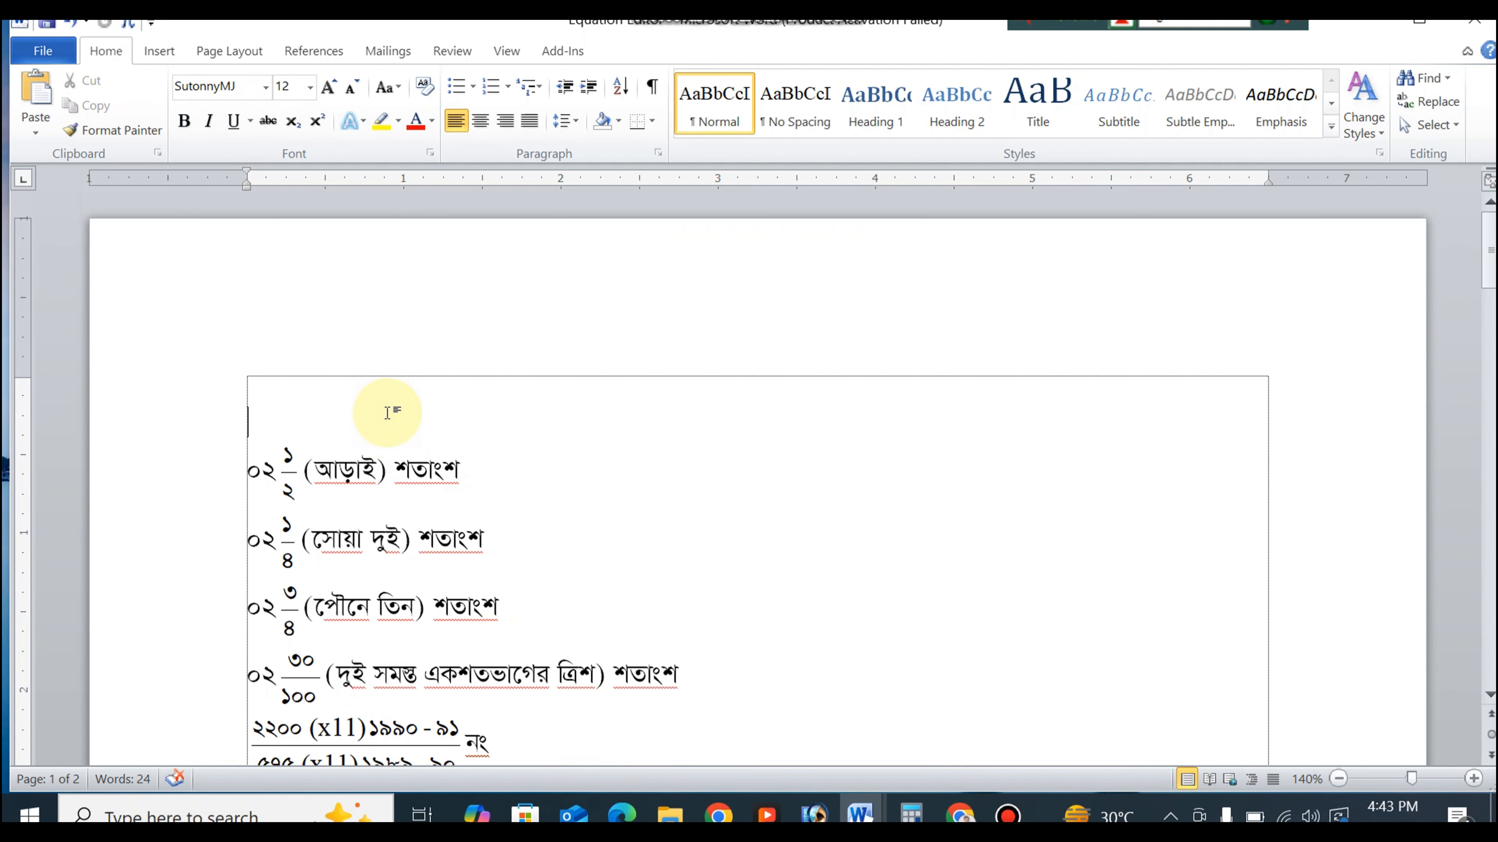
Add blank lines above the first sample fraction and enter the Bengali number ২০ there.
key(Return)
key(Return)
key(Return)
key(Return)
key(Return)
scroll(348, 425, down, 1)
click(321, 382)
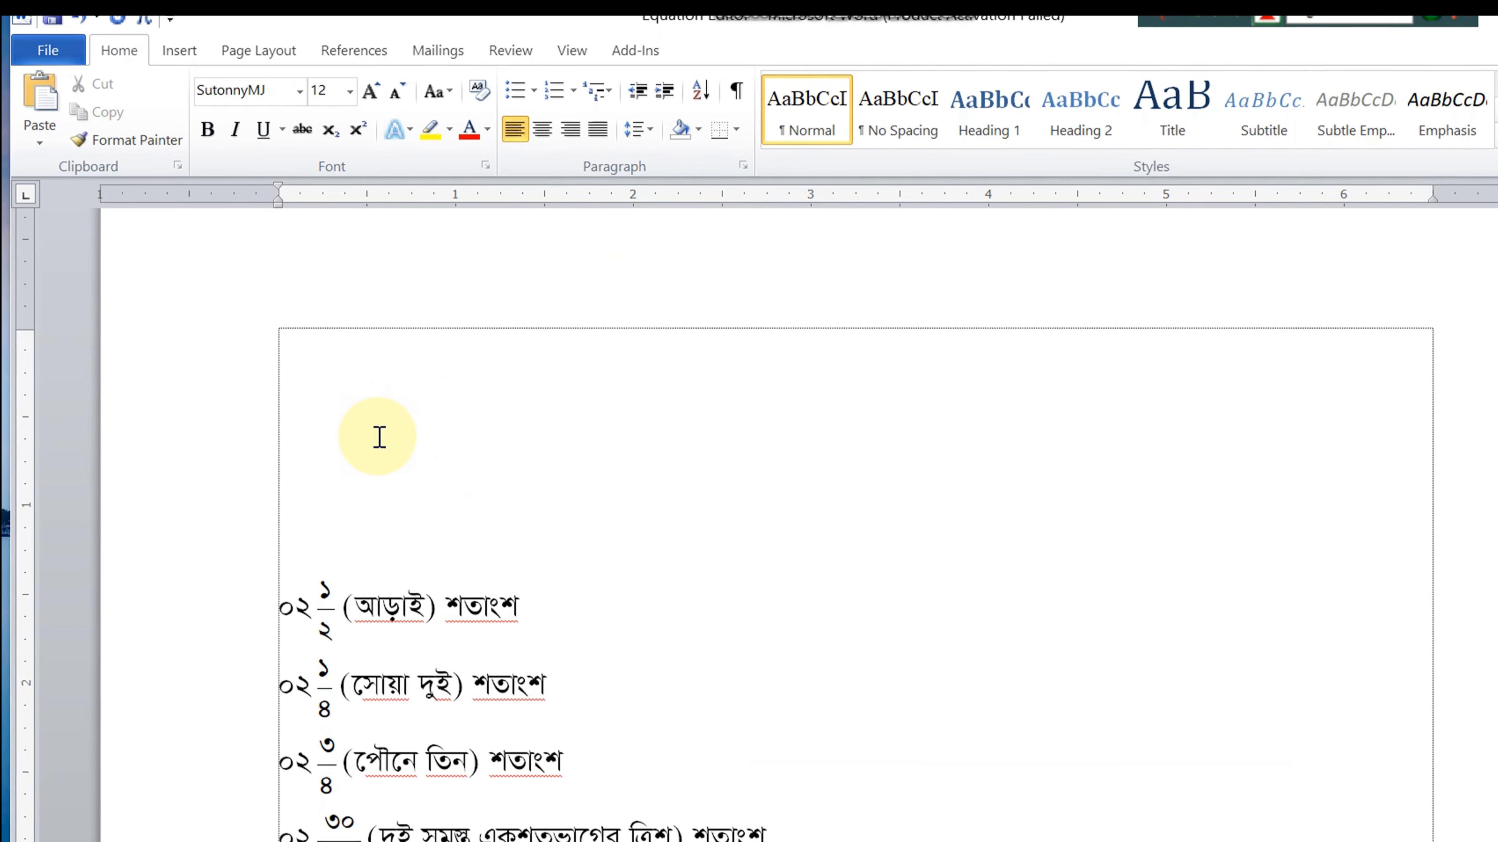
text(20)
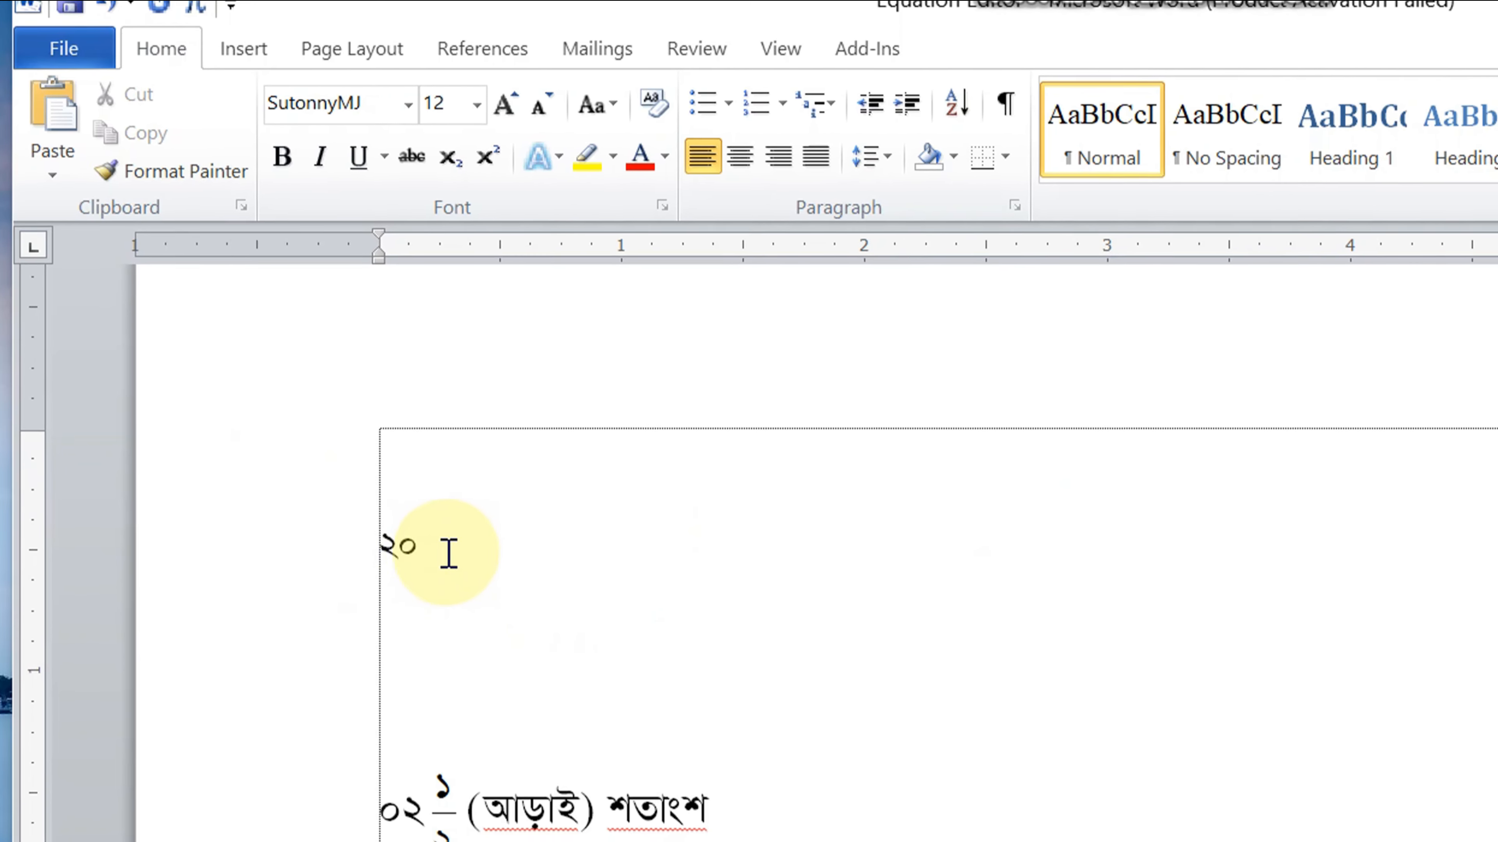
click(446, 551)
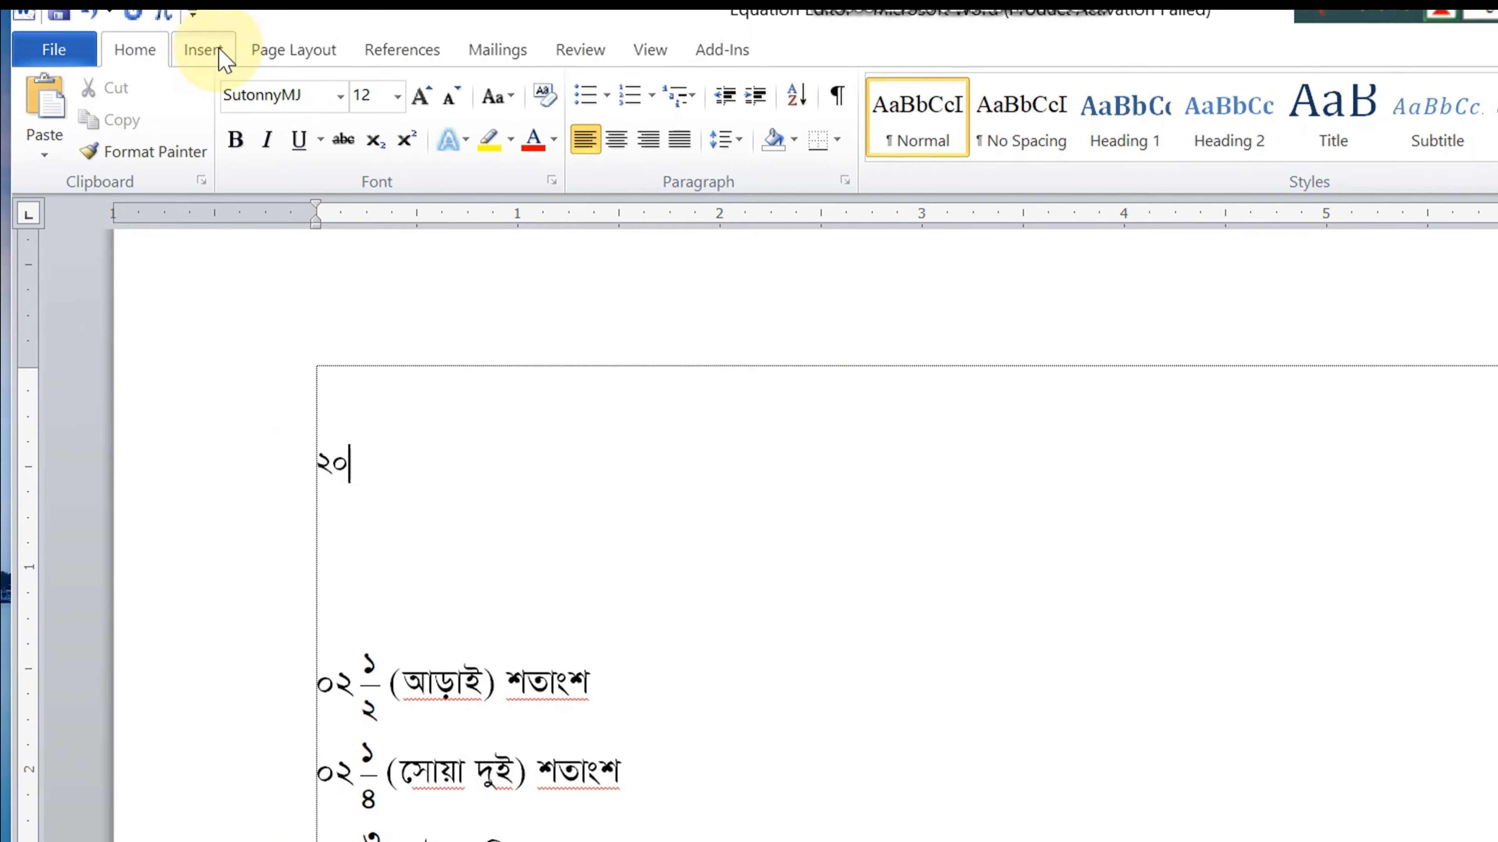
Insert a new equation directly after ২০ and give it an empty stacked fraction.
click(206, 50)
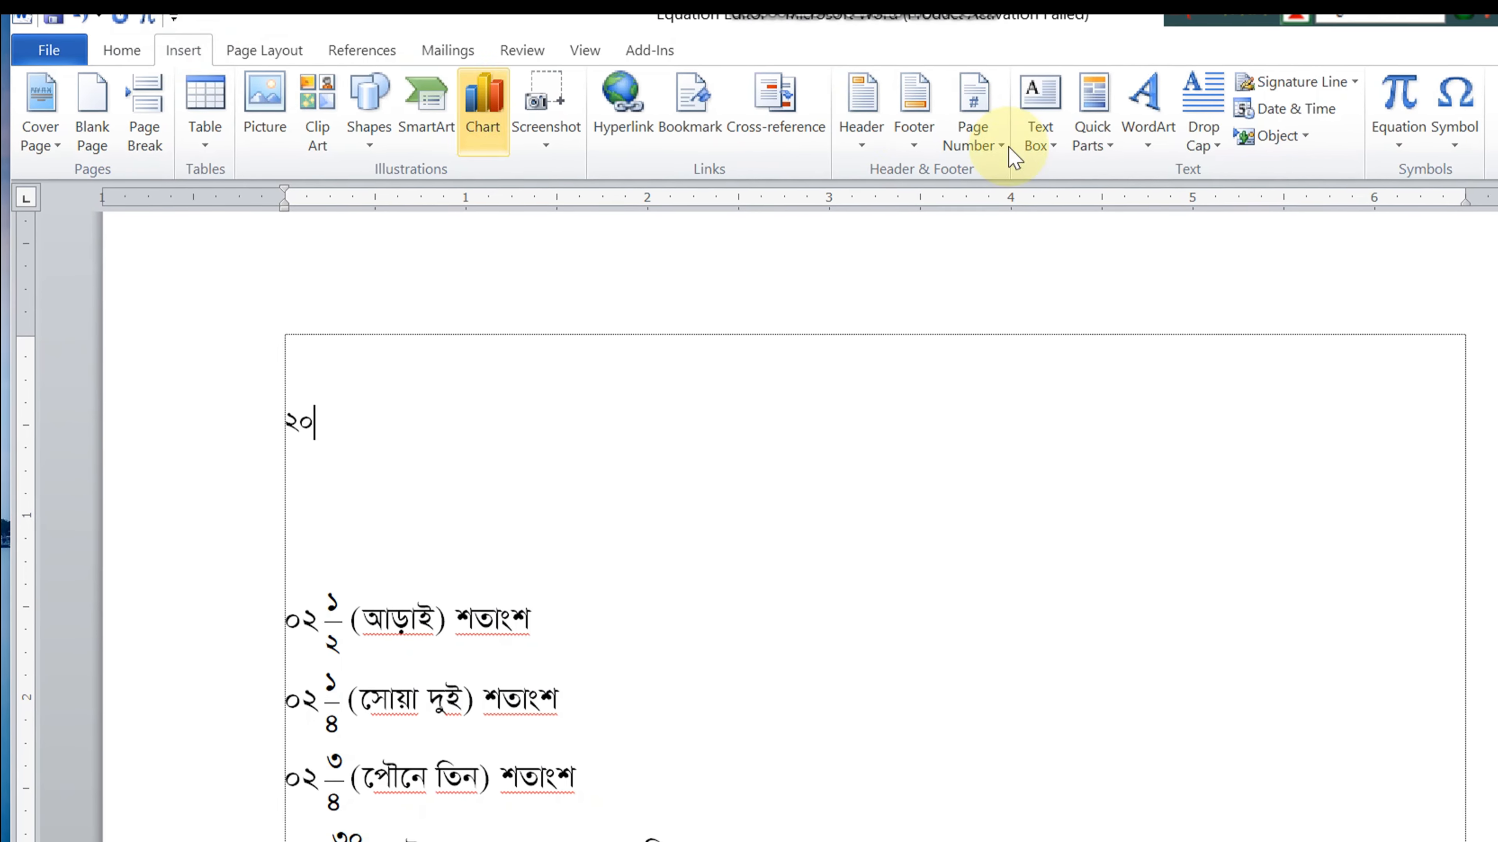
click(1398, 112)
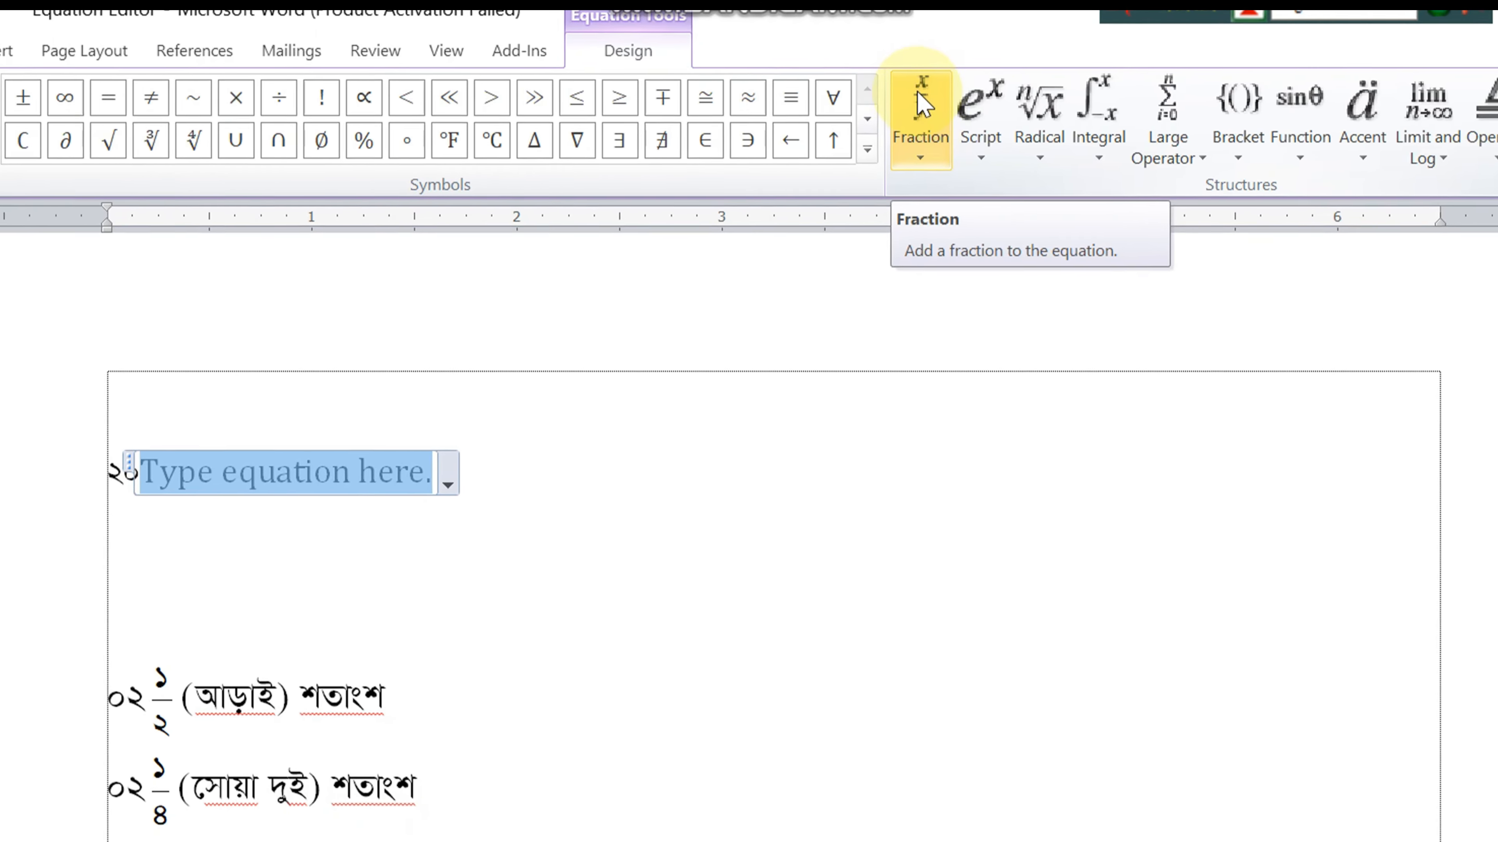
click(923, 104)
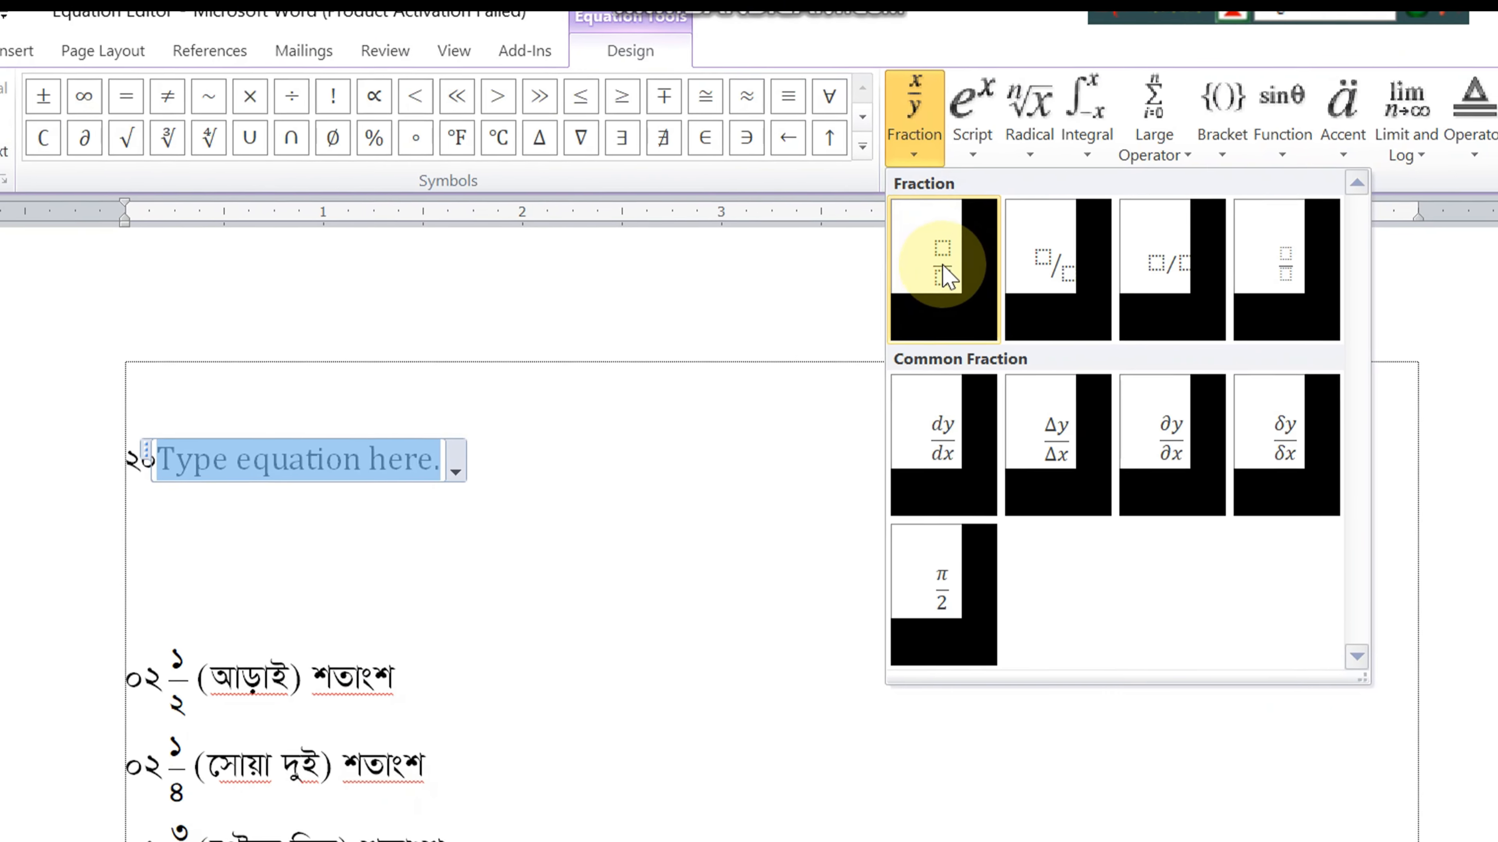
click(943, 264)
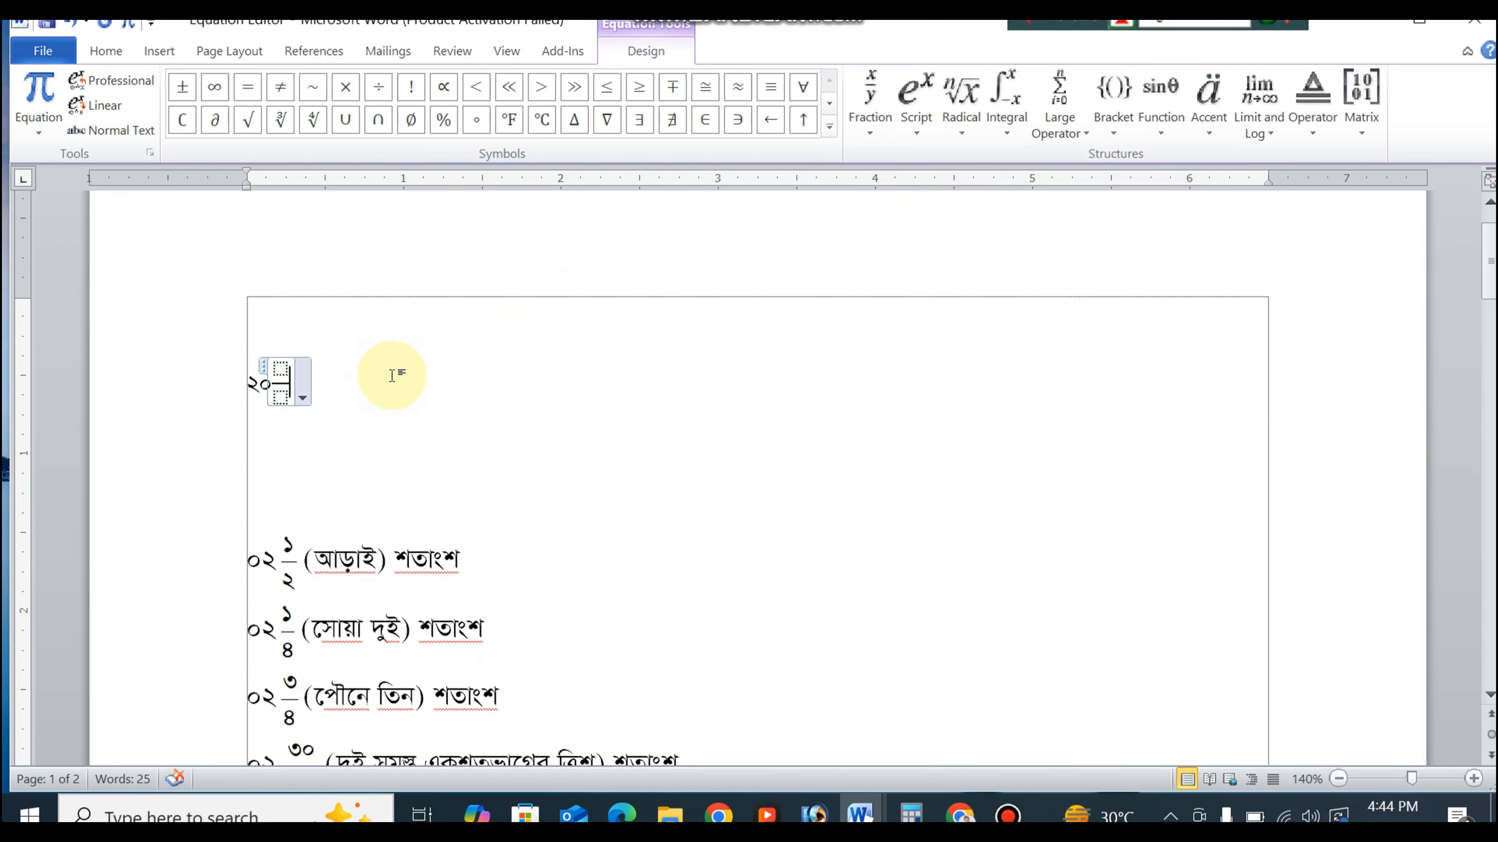
Fill in the new fraction with 50 as the numerator and 100 as the denominator.
click(280, 368)
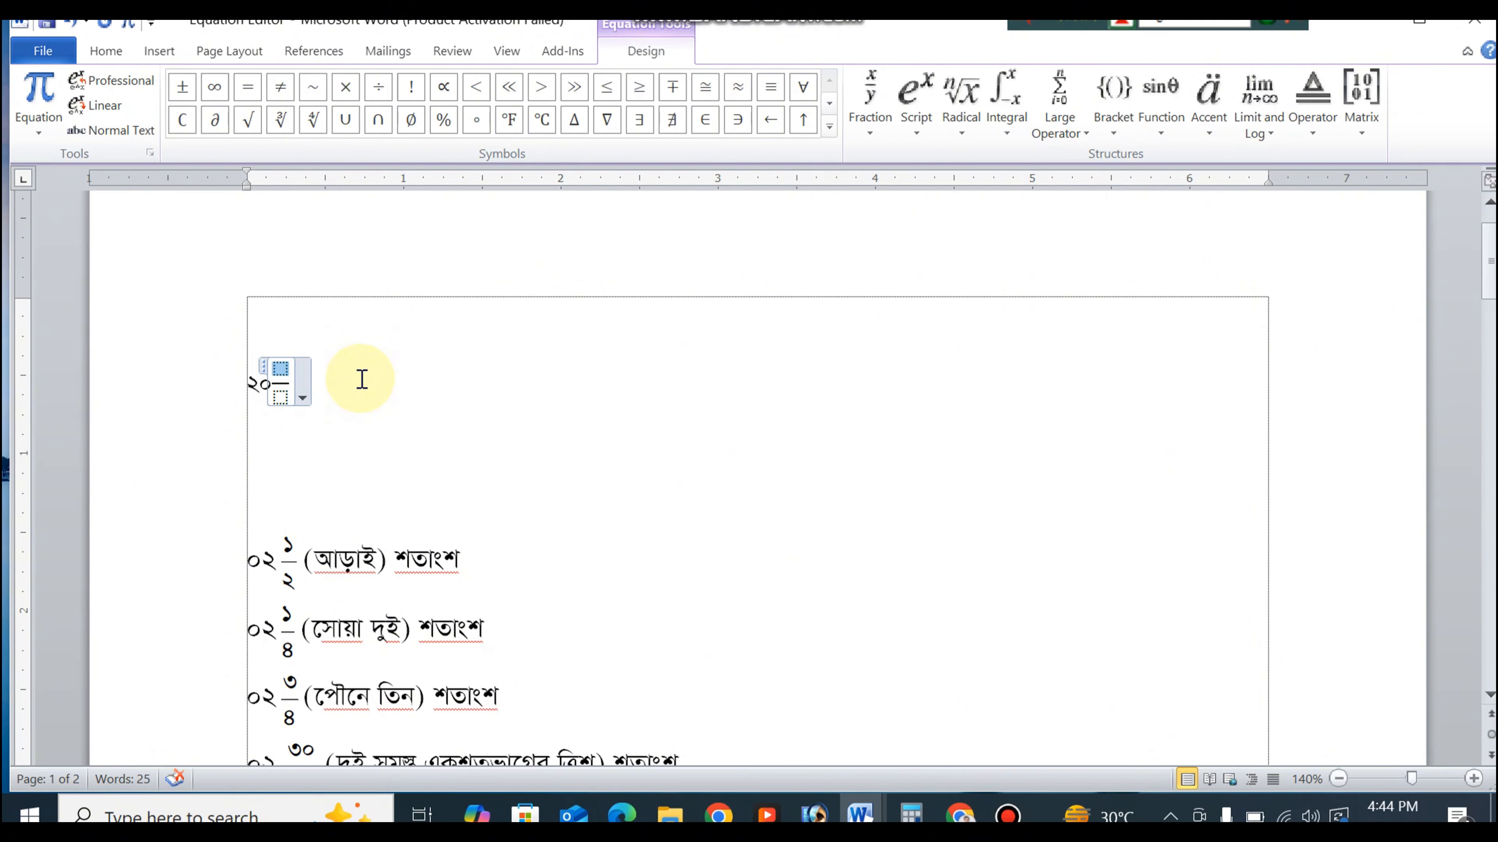
text(50)
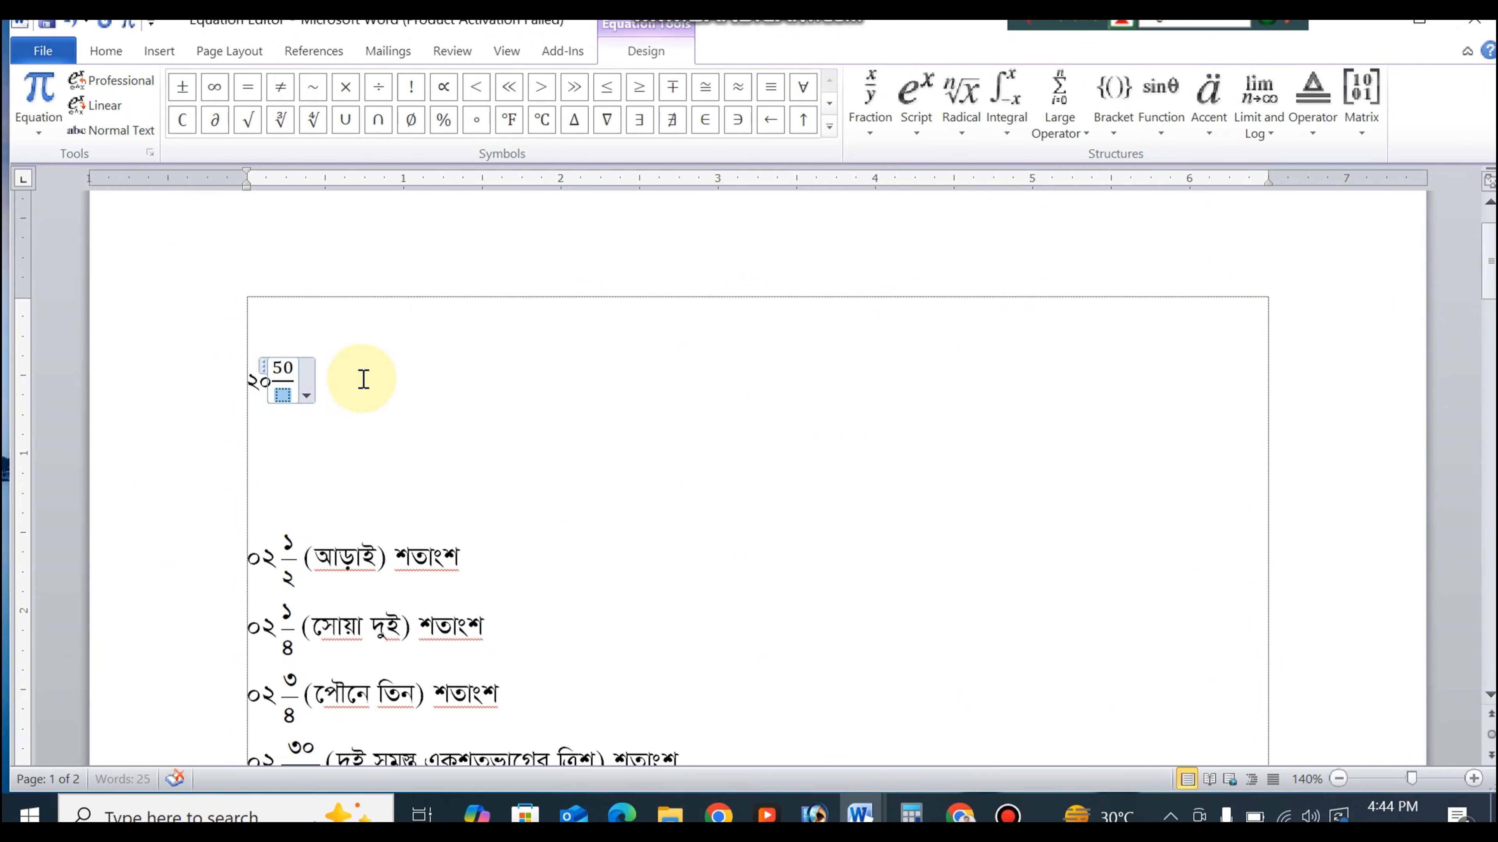
key(Down)
text(100)
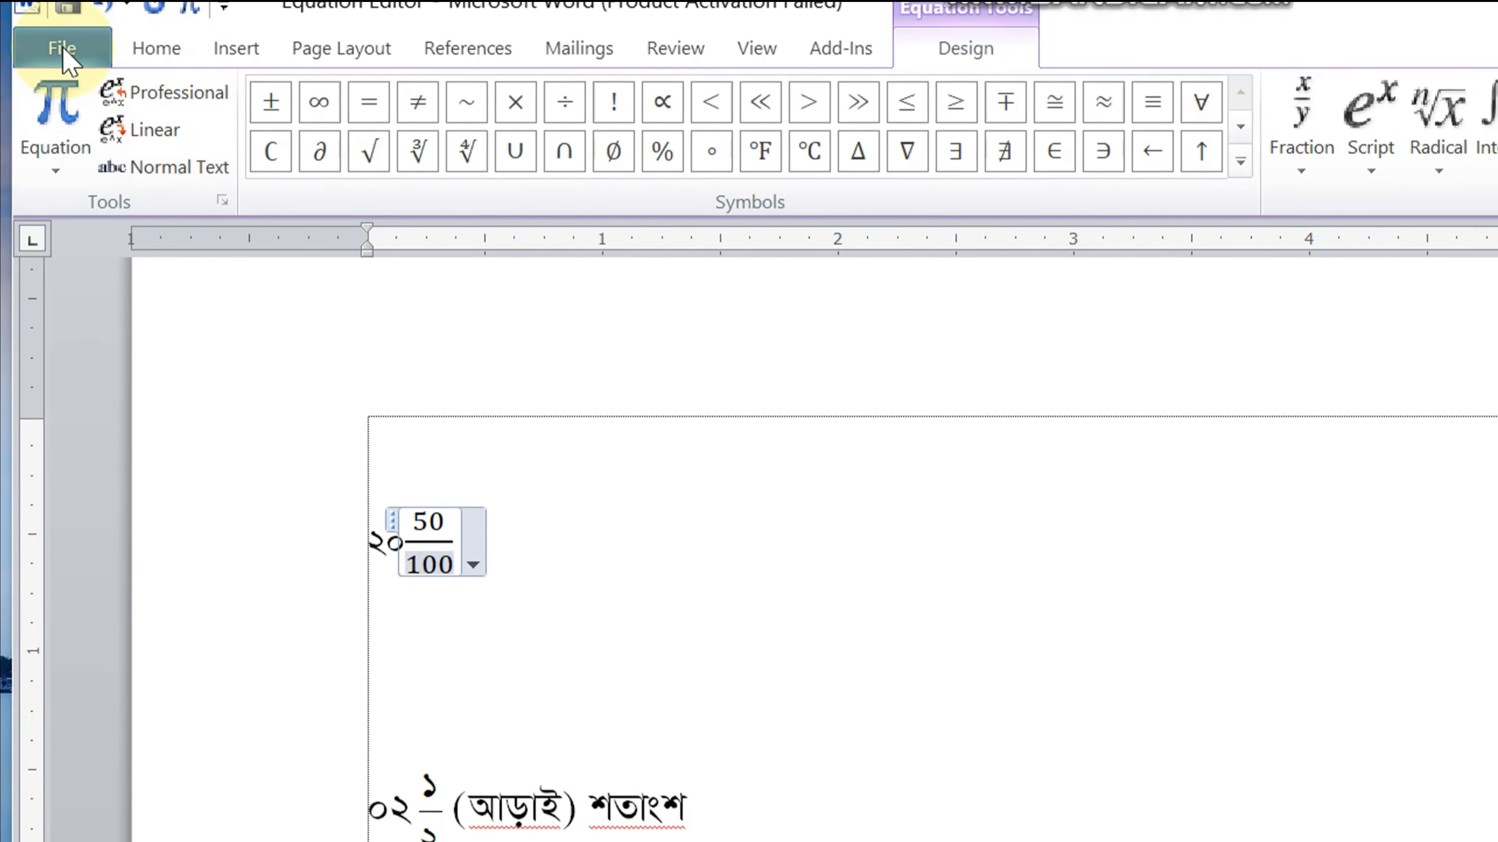
Open the keyboard shortcut customization in the Word options and choose the Fonts category.
click(44, 52)
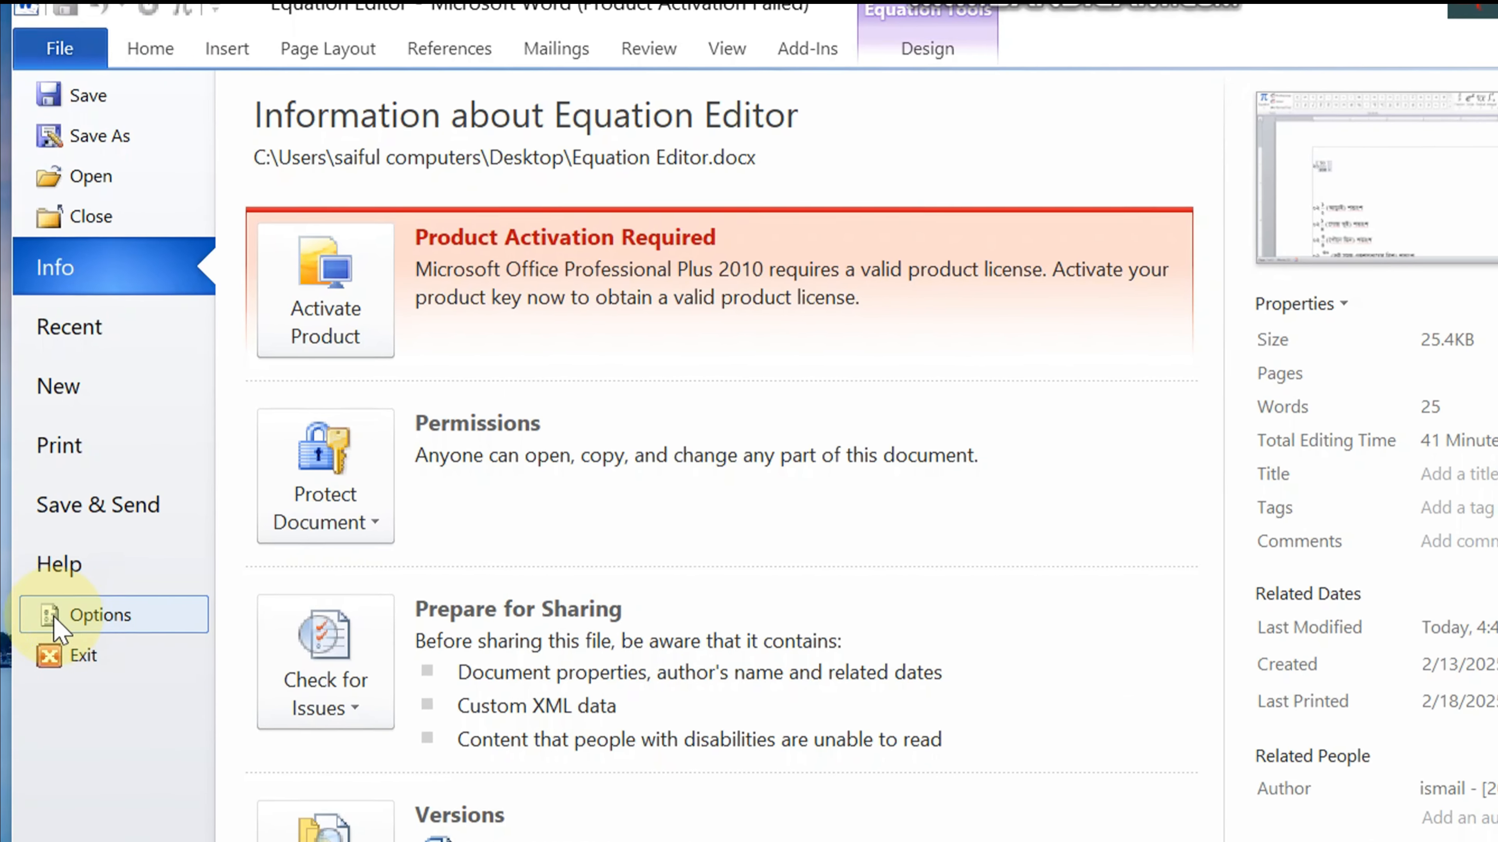
click(111, 605)
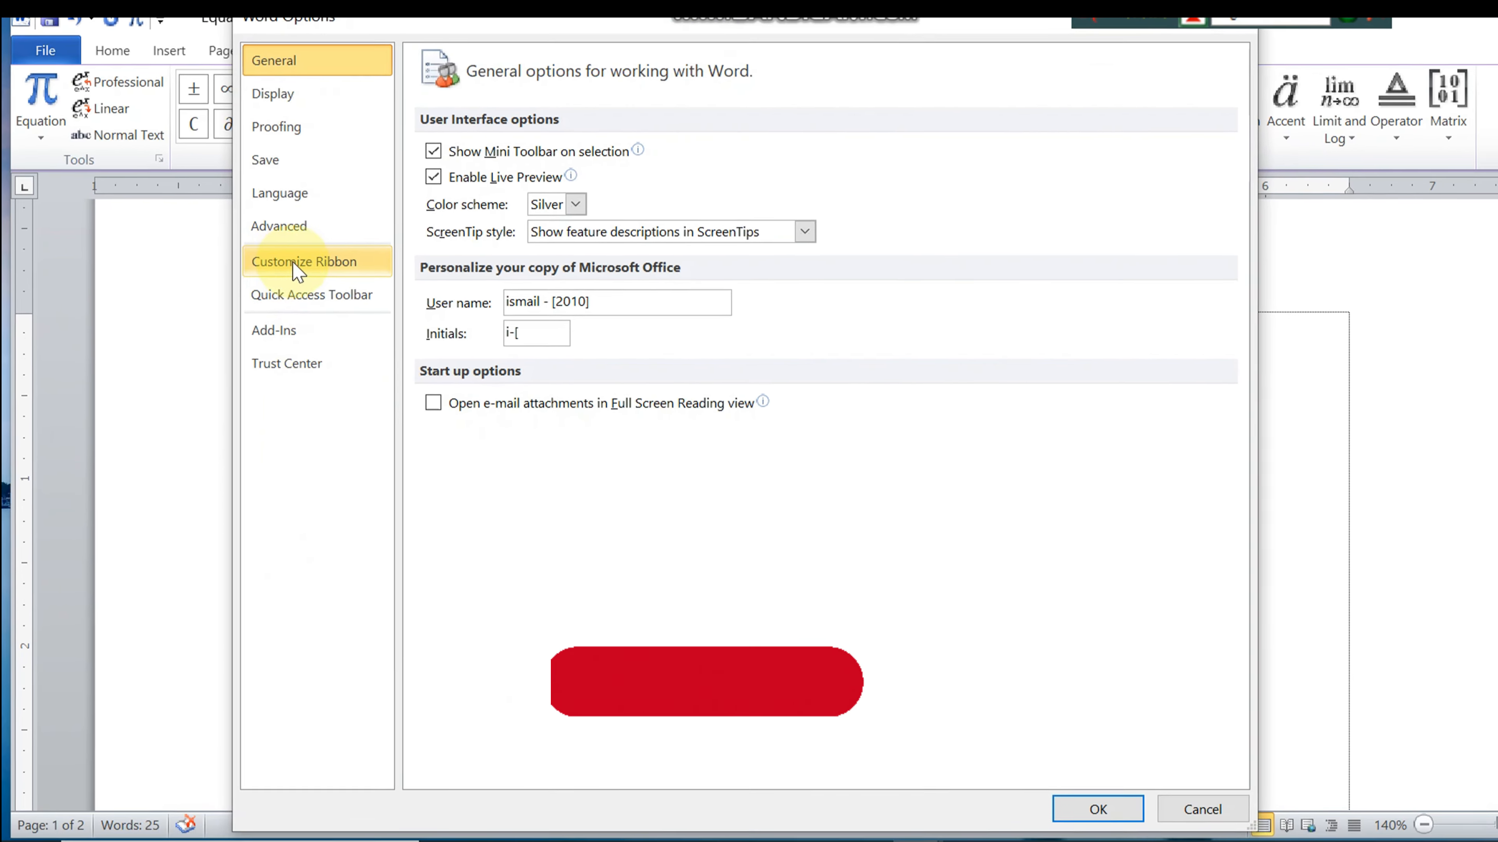
click(301, 266)
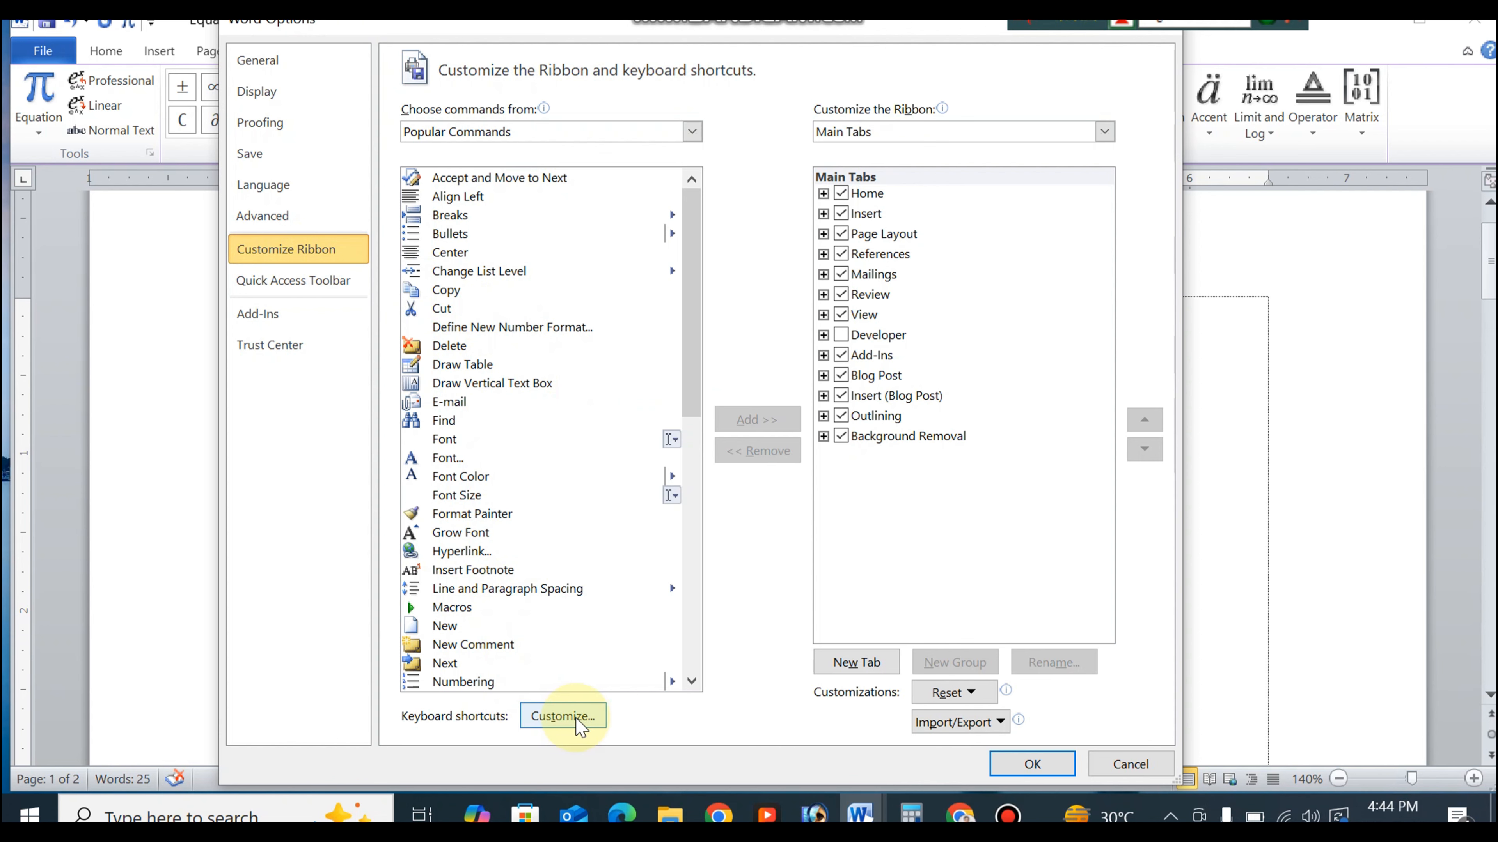
click(562, 716)
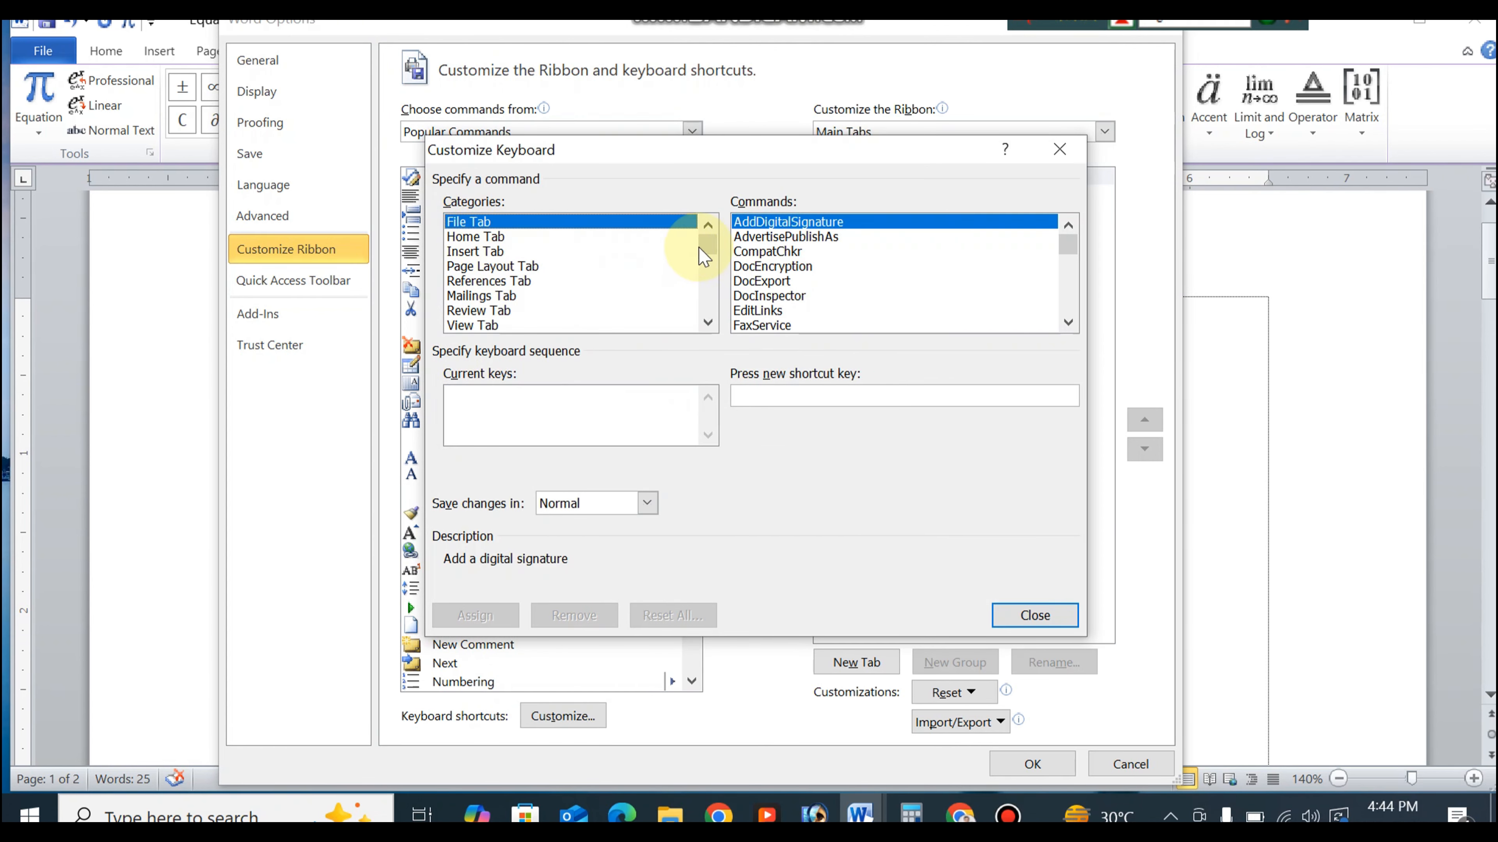
drag(713, 251, 728, 283)
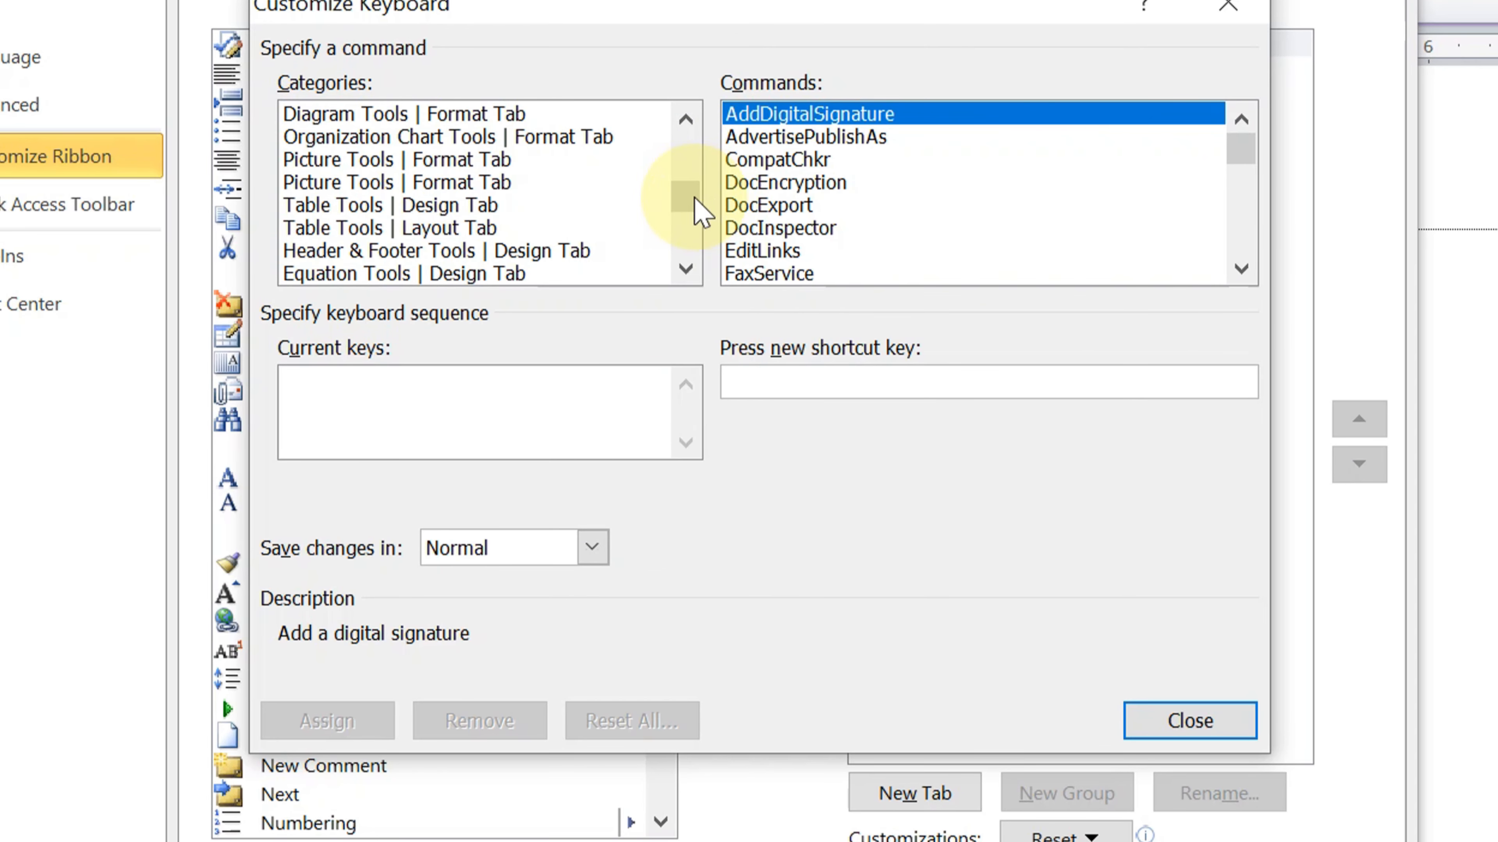
drag(686, 194, 684, 234)
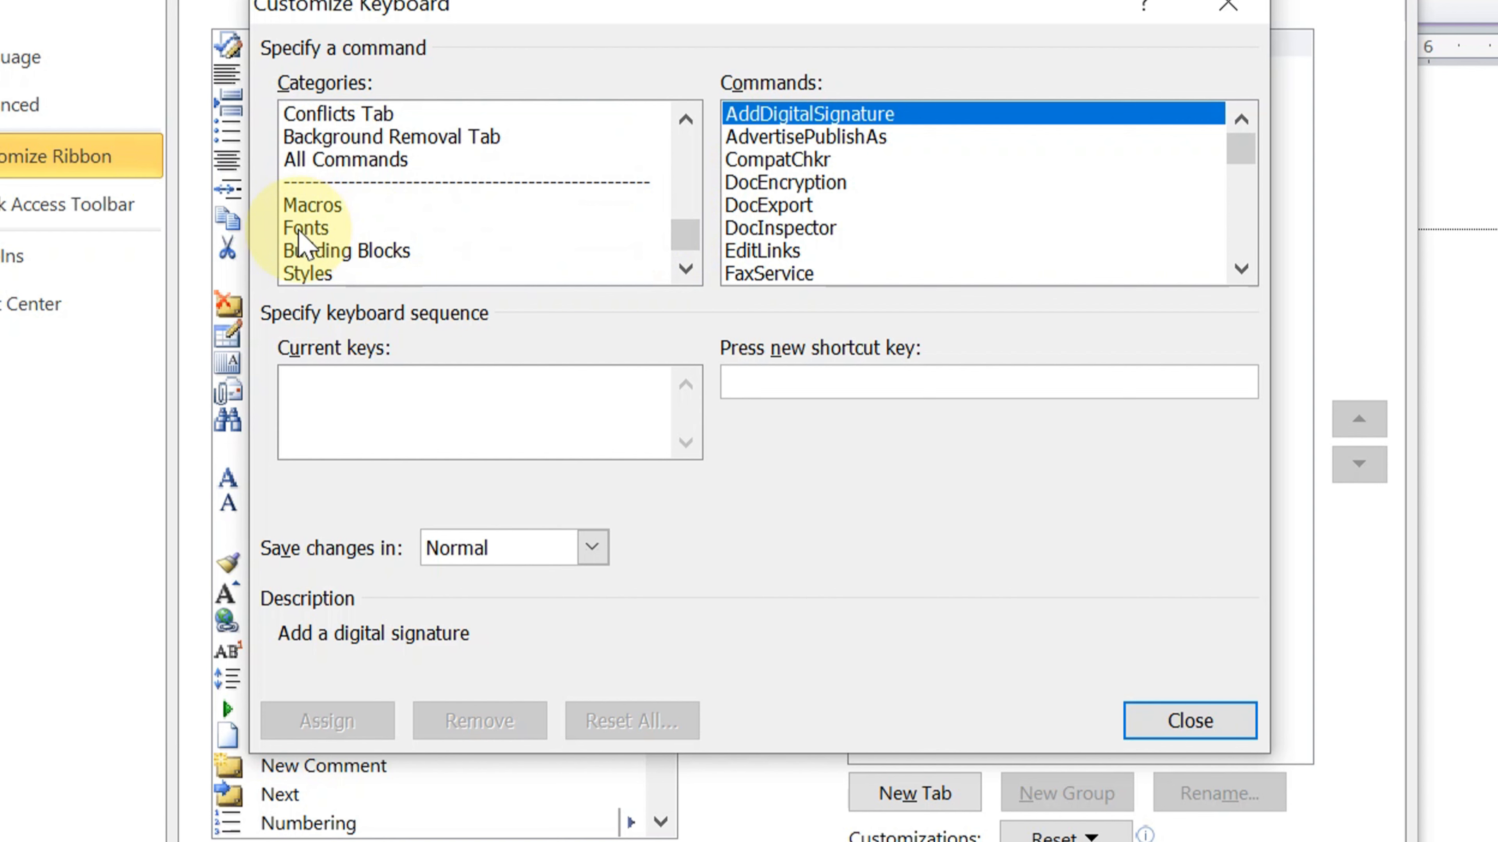
click(299, 231)
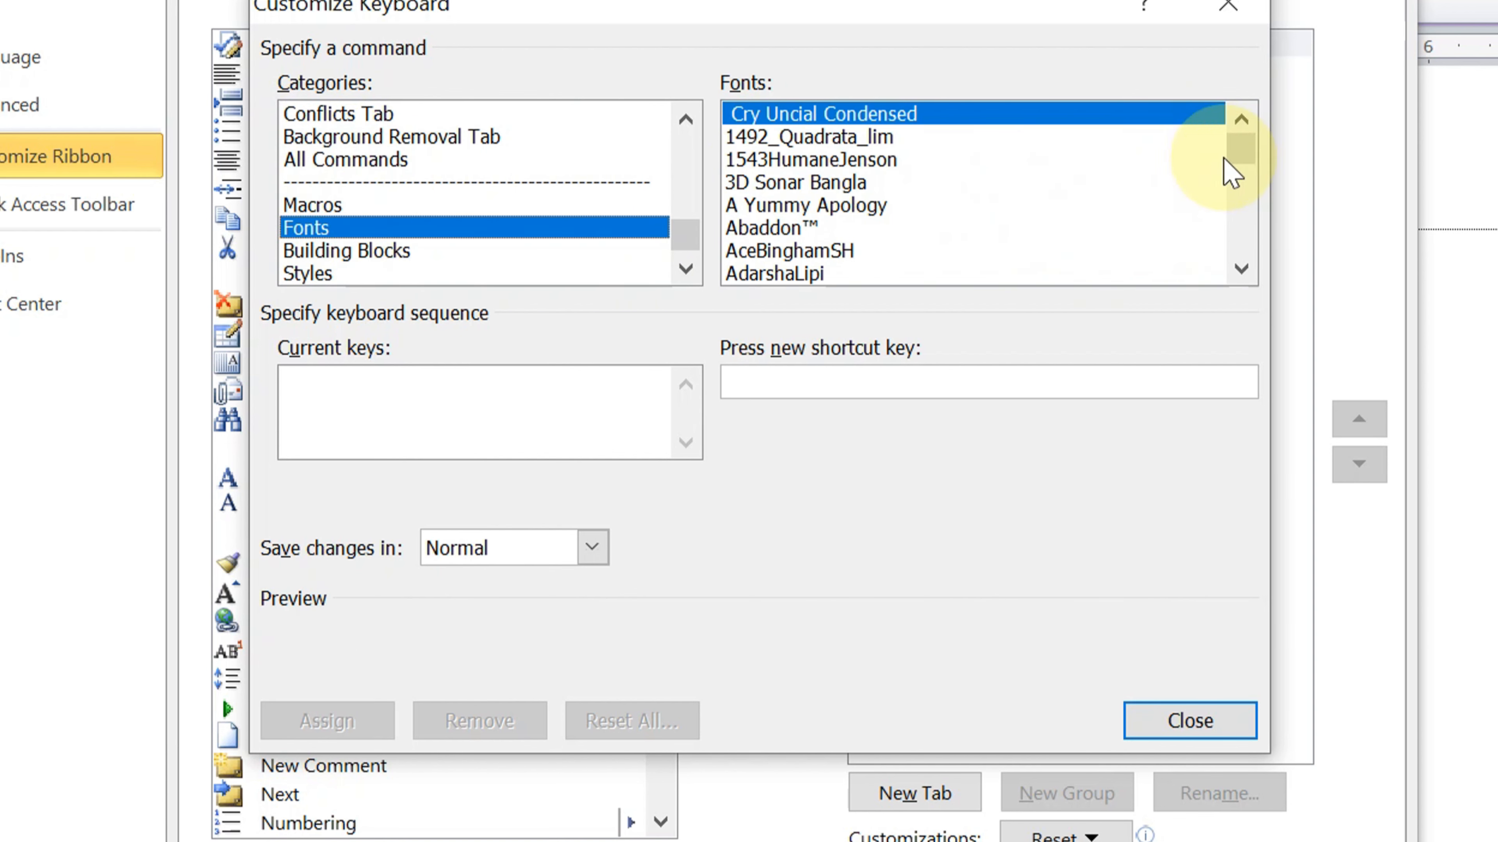
drag(1244, 155, 1250, 200)
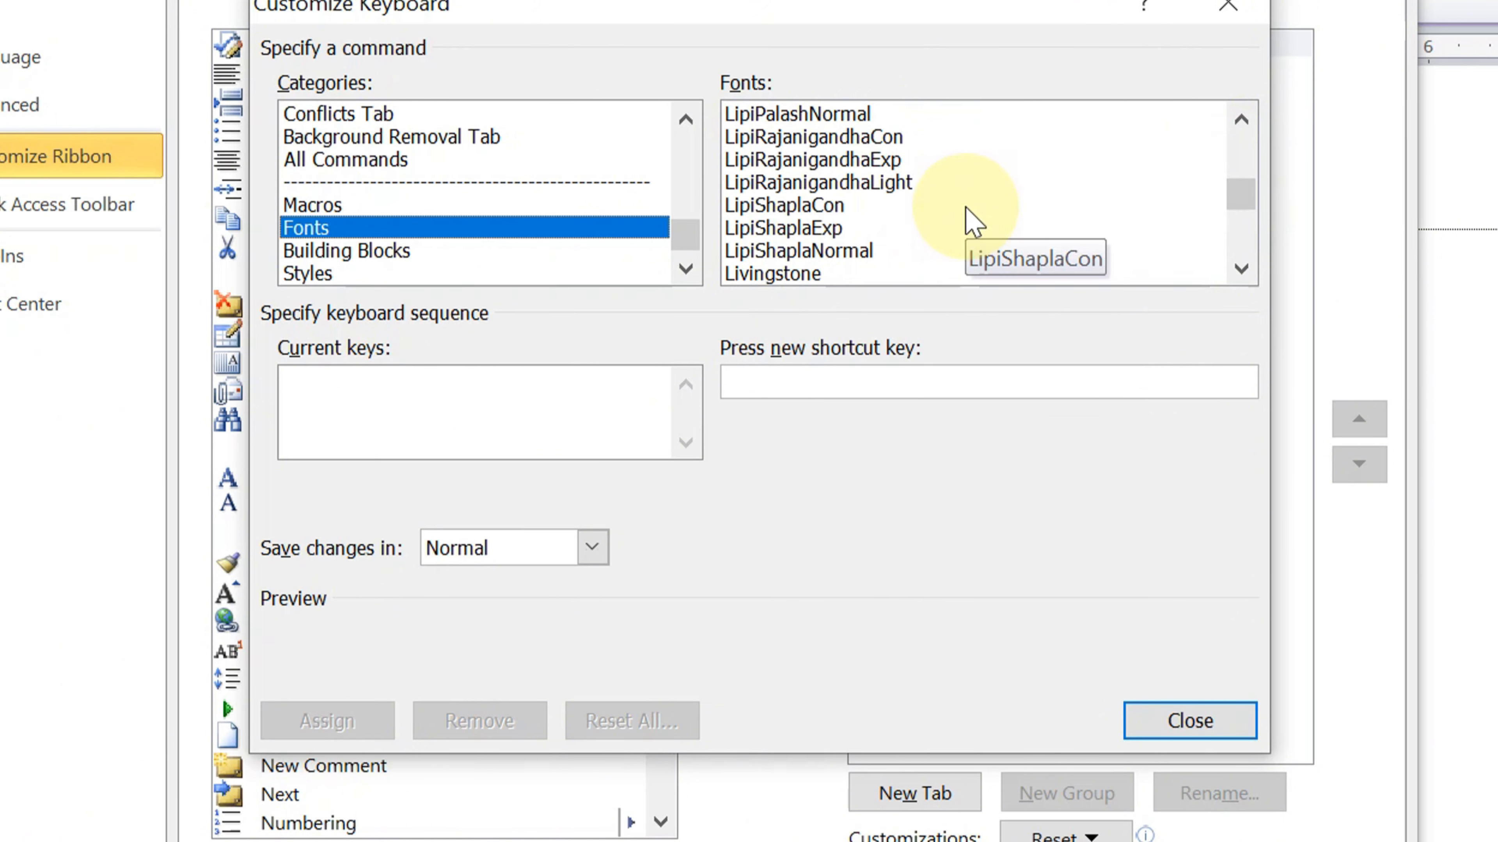
scroll(931, 260, down, 1)
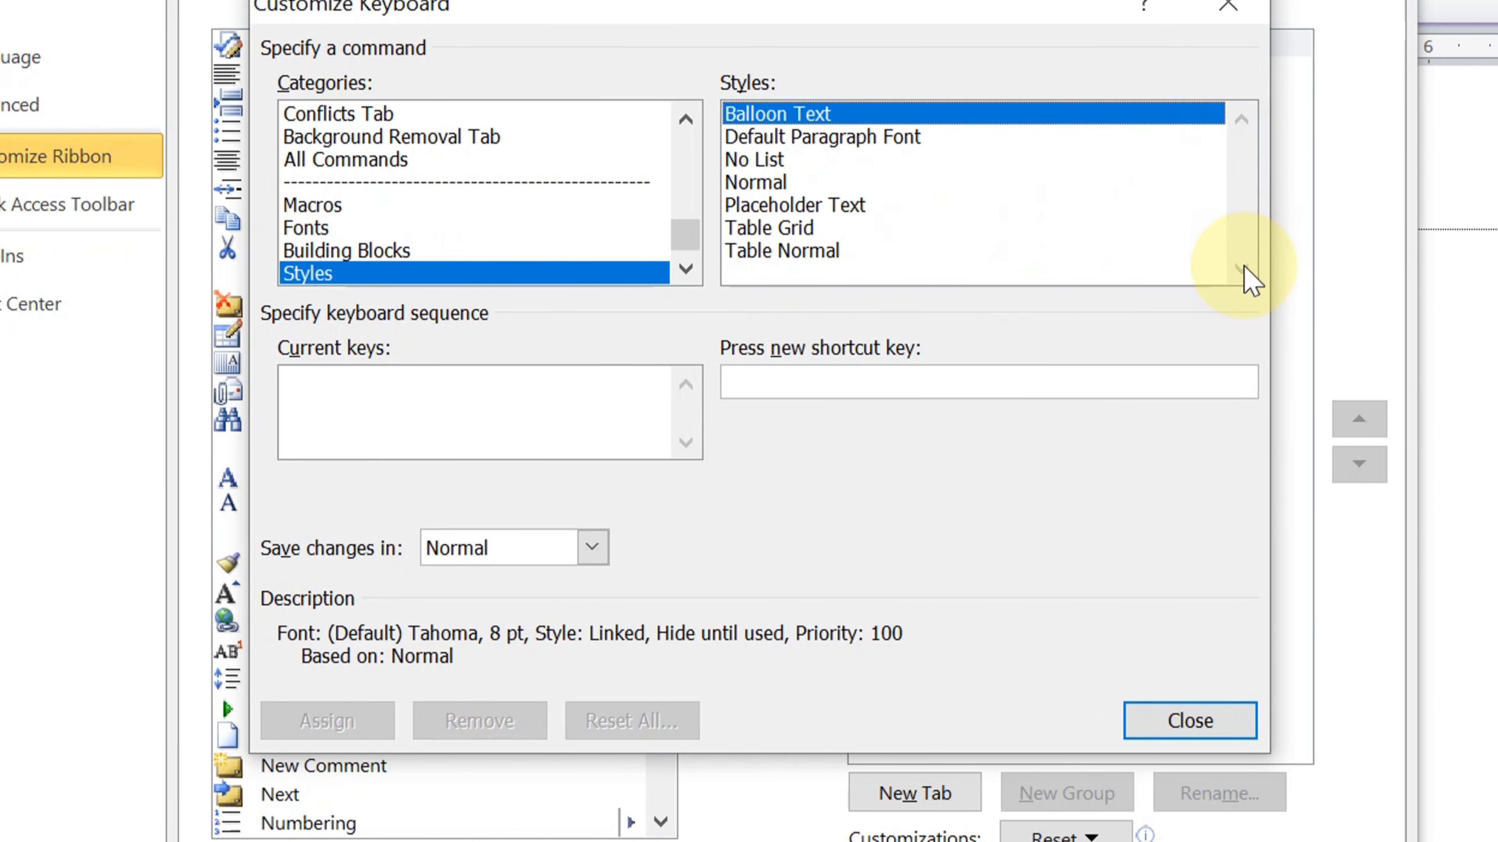
click(1053, 251)
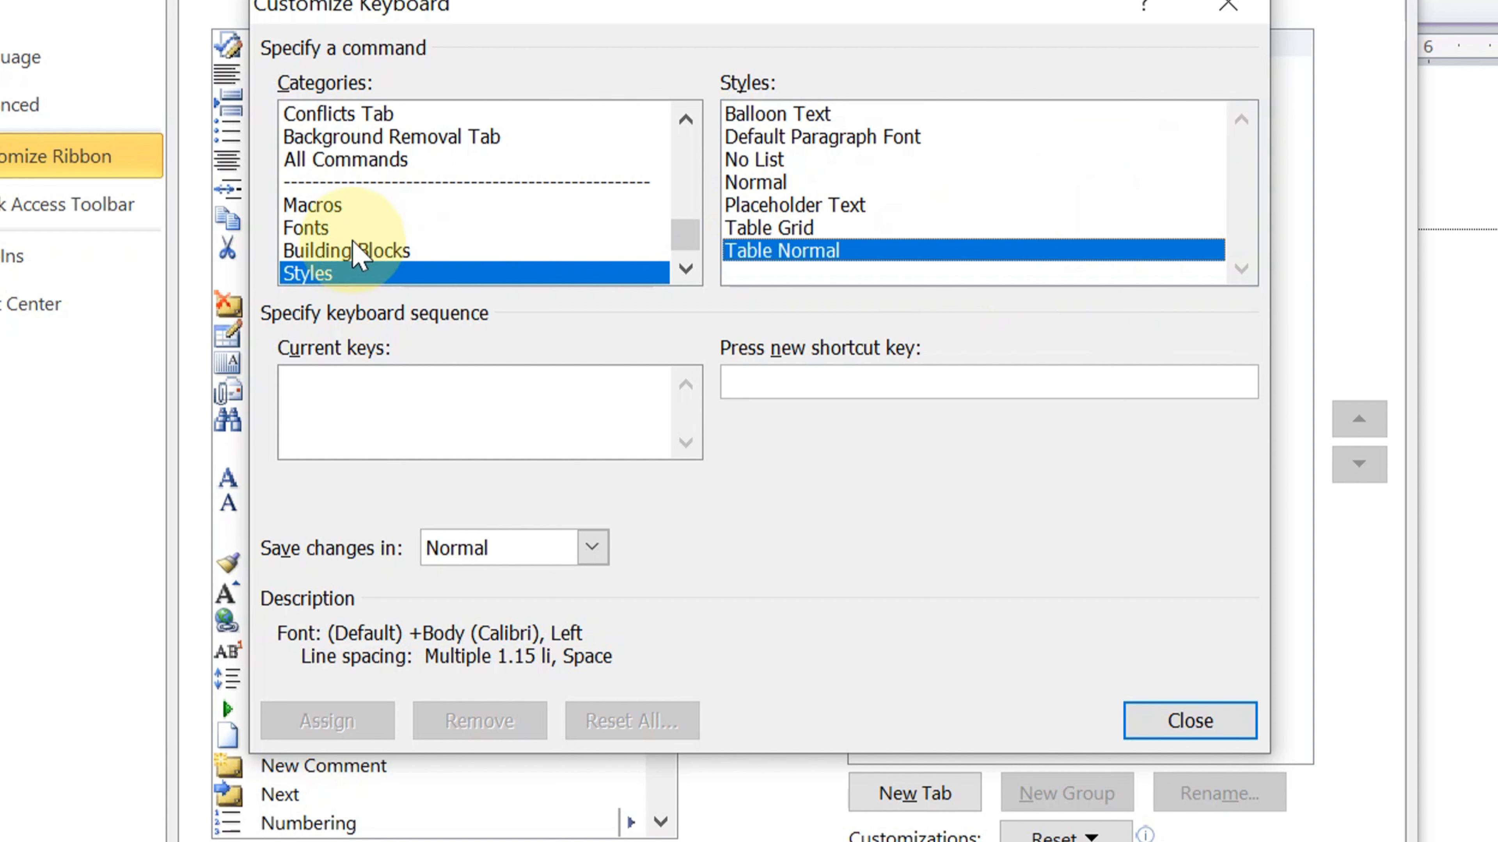
click(315, 227)
Find the SutonnyMJ font in the font list and select it as the target for the new shortcut.
drag(1238, 155, 1245, 220)
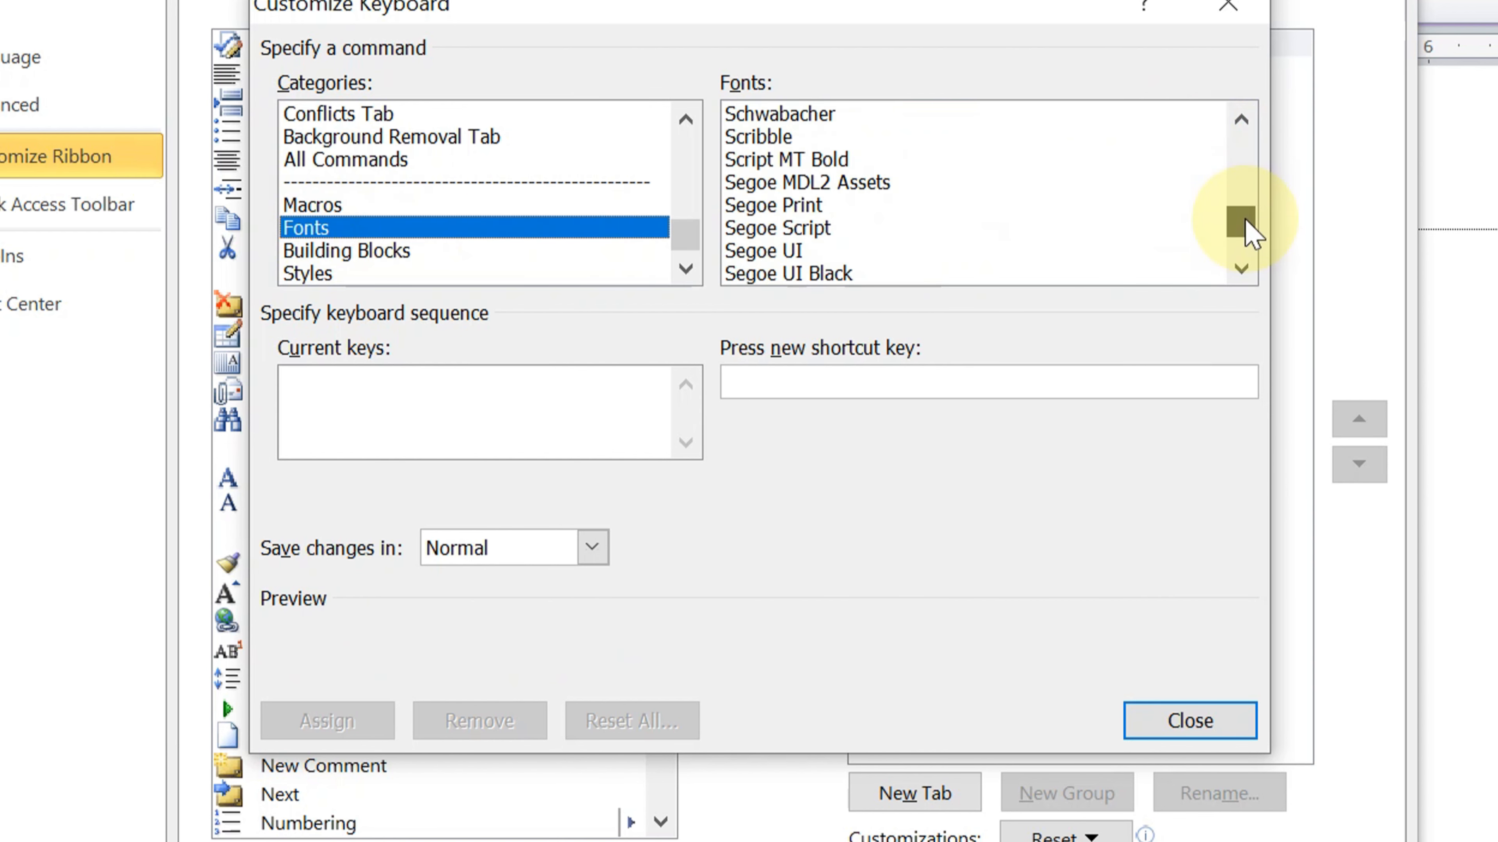
click(1242, 271)
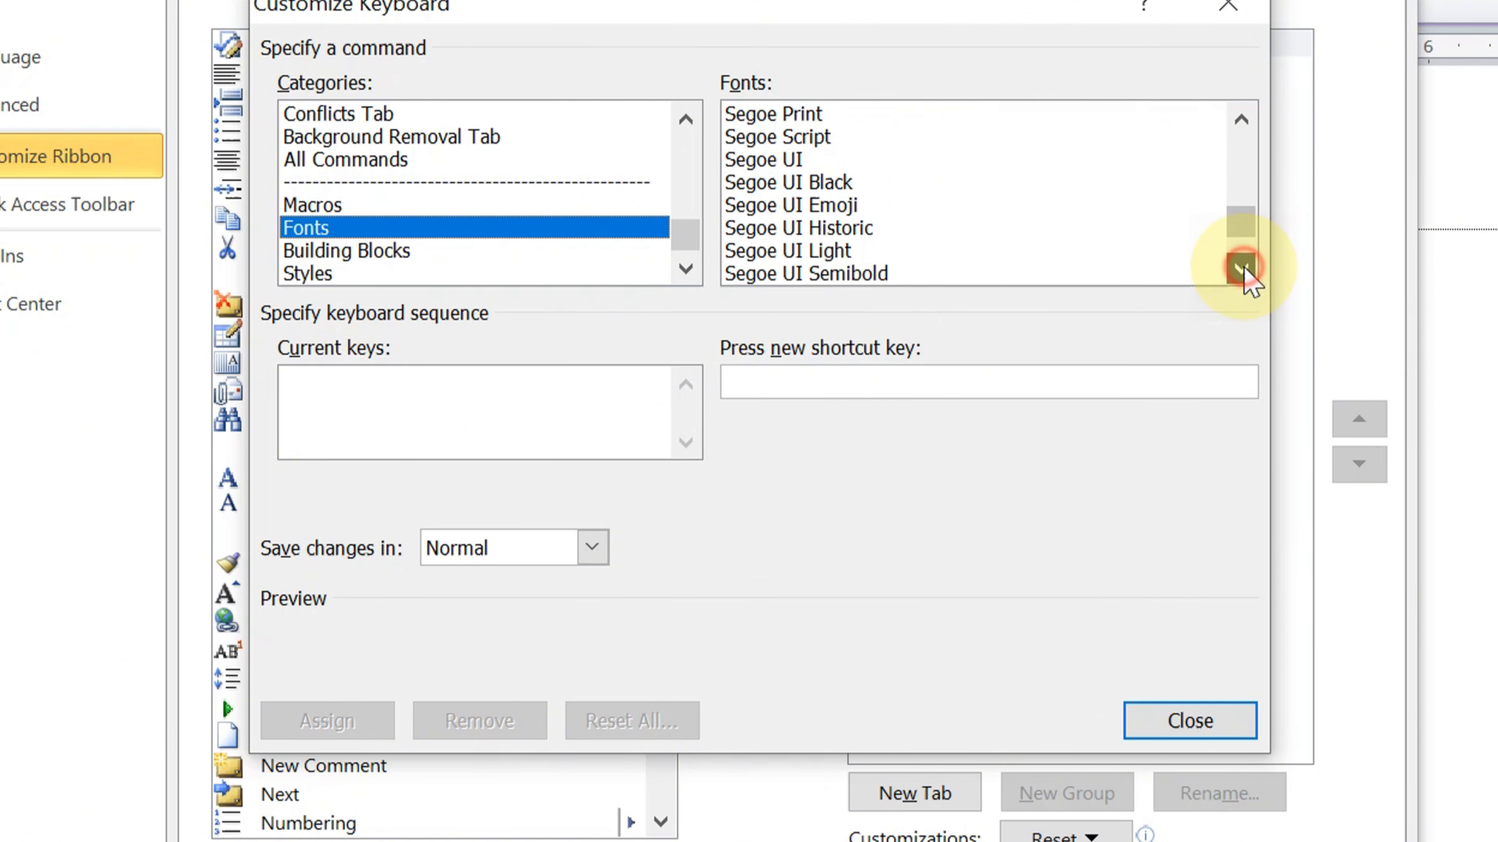
click(1242, 271)
click(1242, 270)
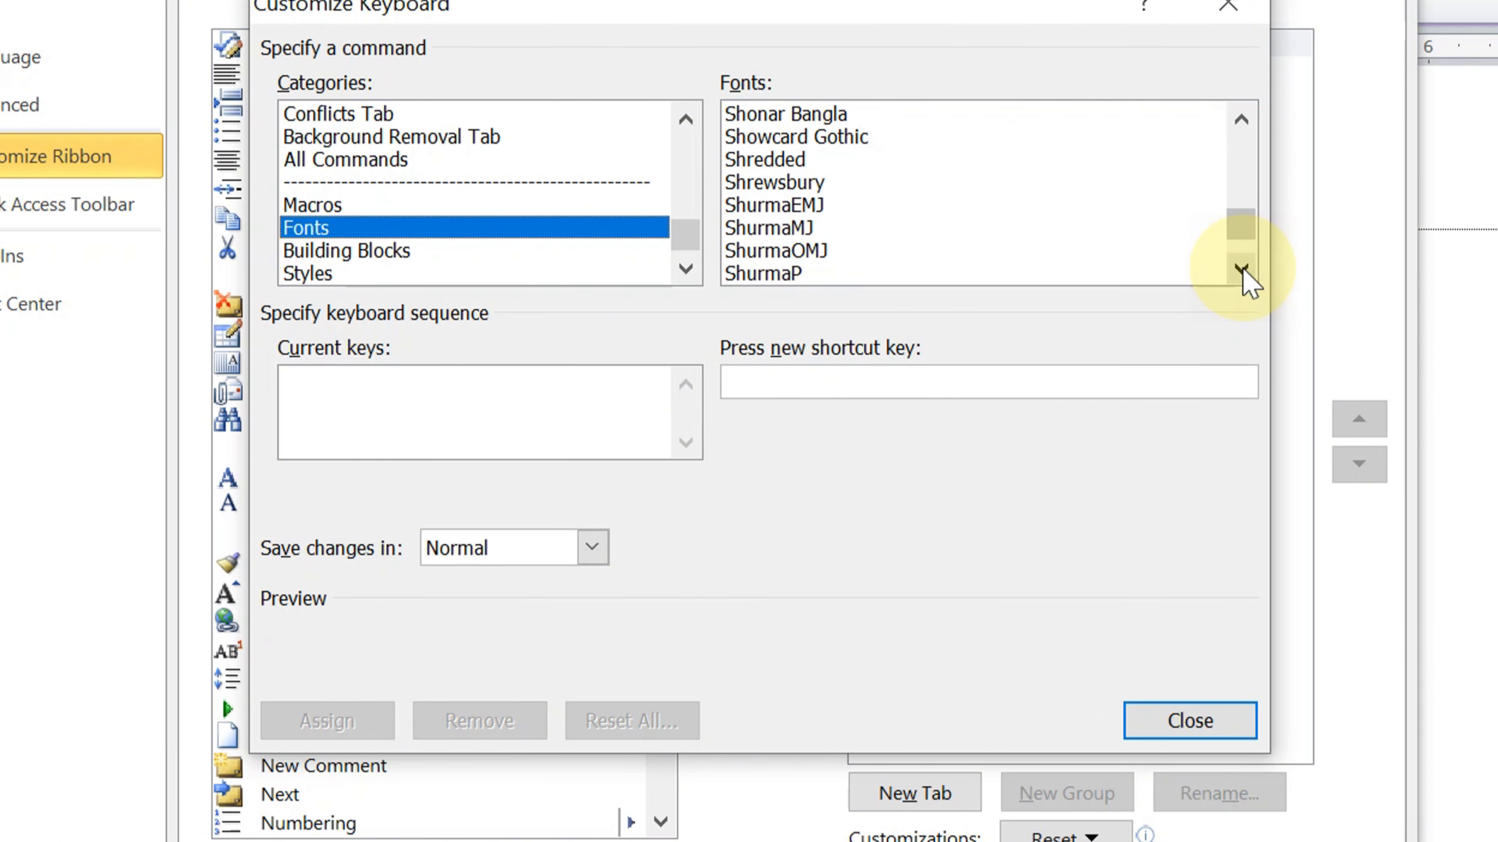
click(1241, 271)
click(1242, 270)
click(1242, 270)
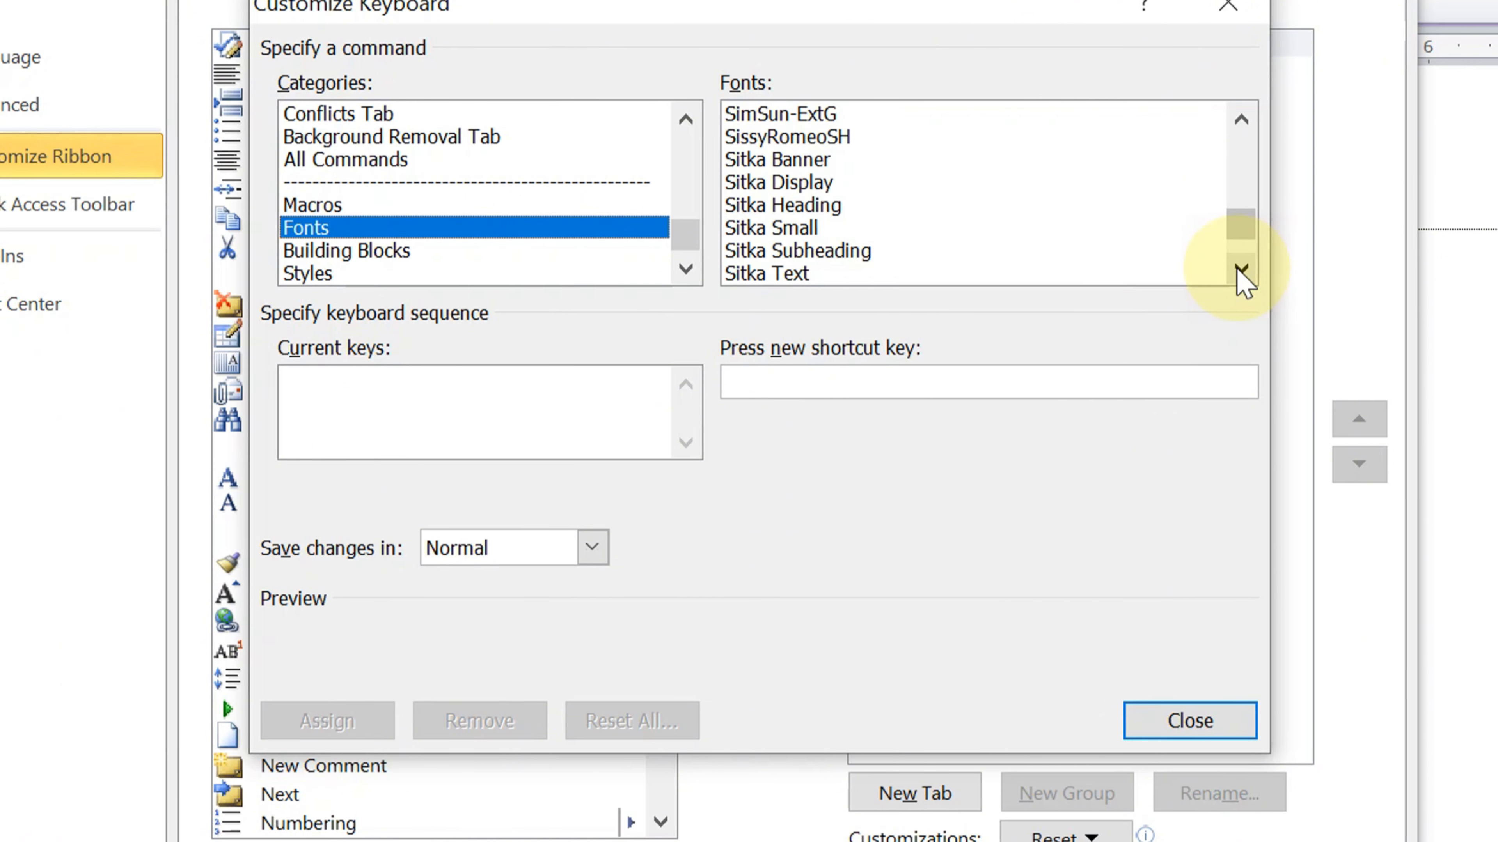
click(1242, 271)
click(1242, 271)
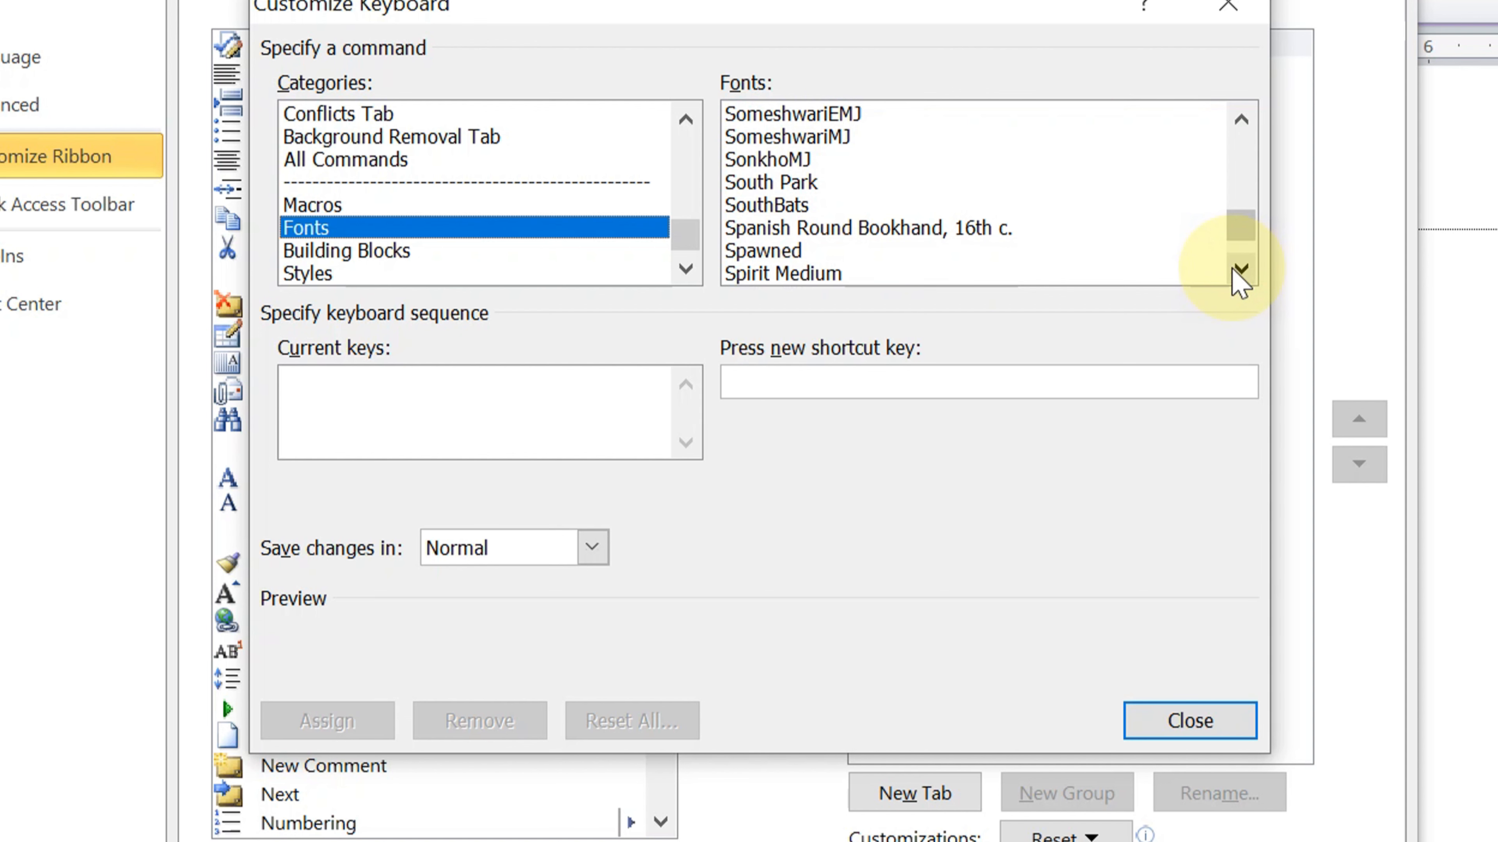
click(1242, 270)
click(1242, 270)
click(1242, 270)
click(1242, 270)
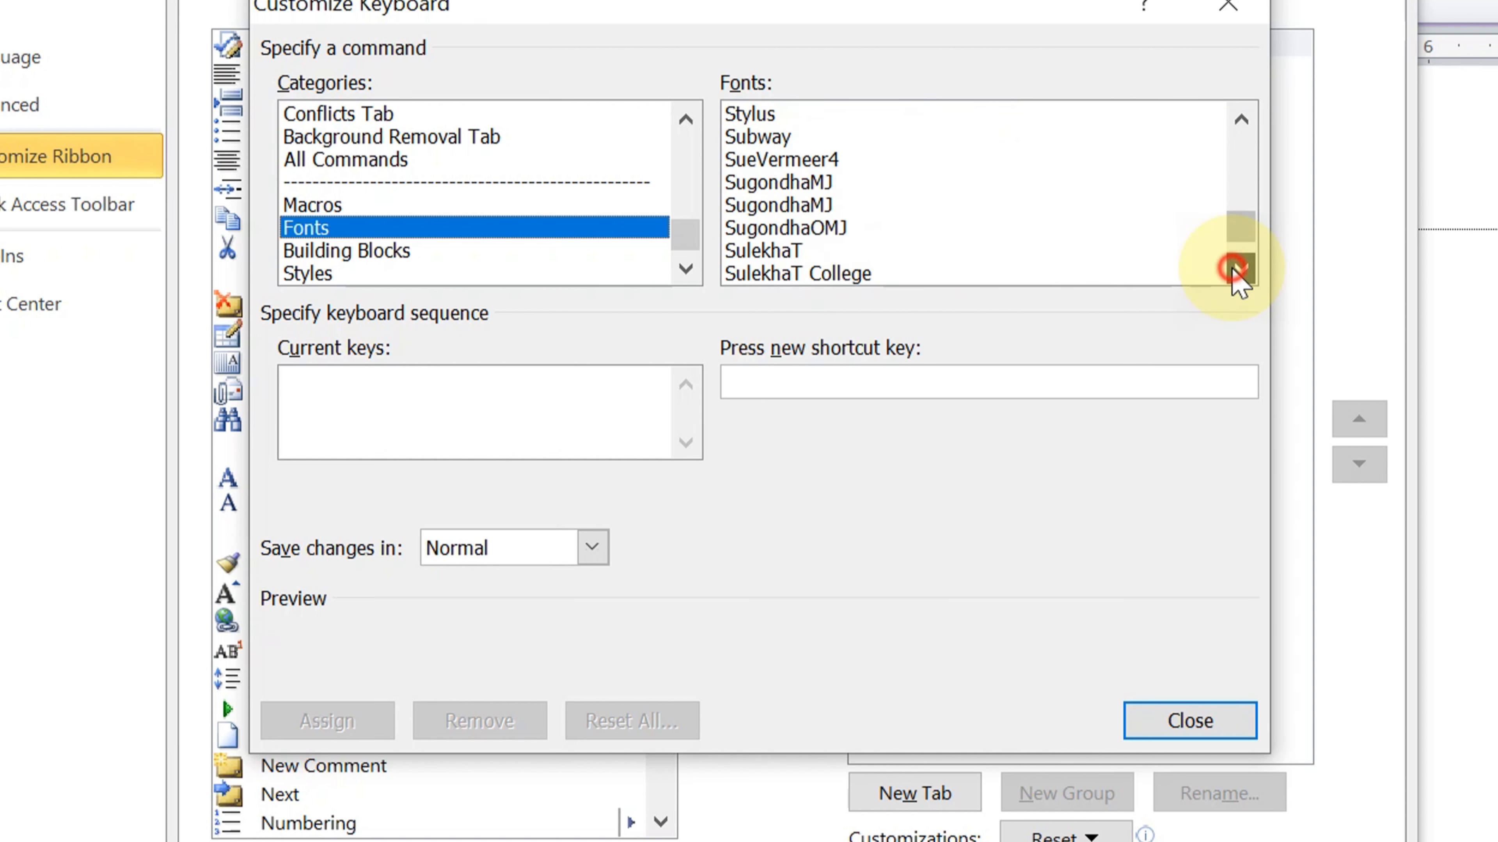
click(1242, 271)
click(1242, 271)
click(1241, 270)
click(1242, 271)
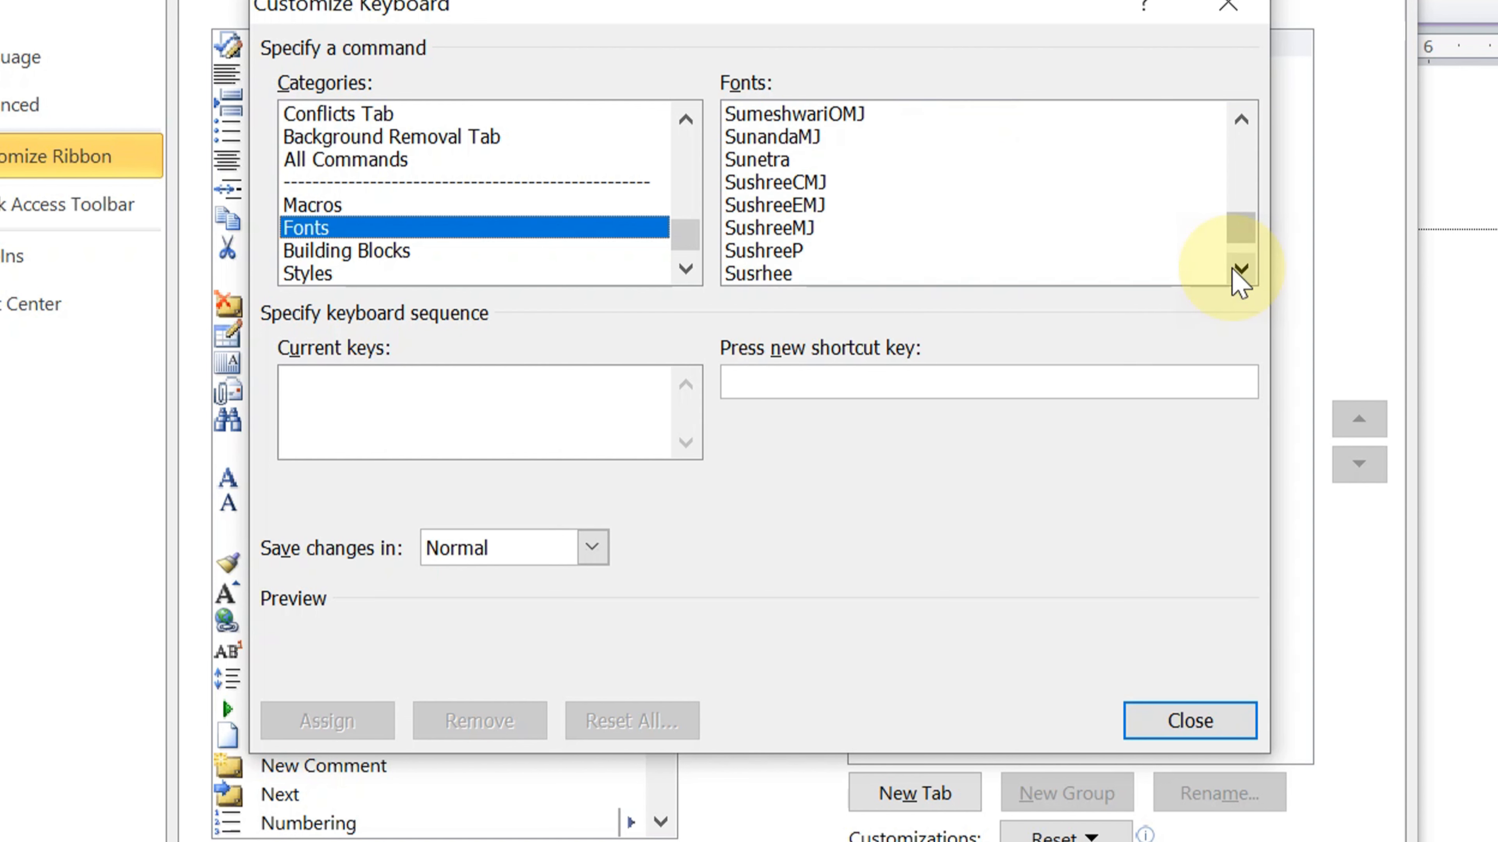
click(1241, 270)
click(1241, 270)
click(1242, 270)
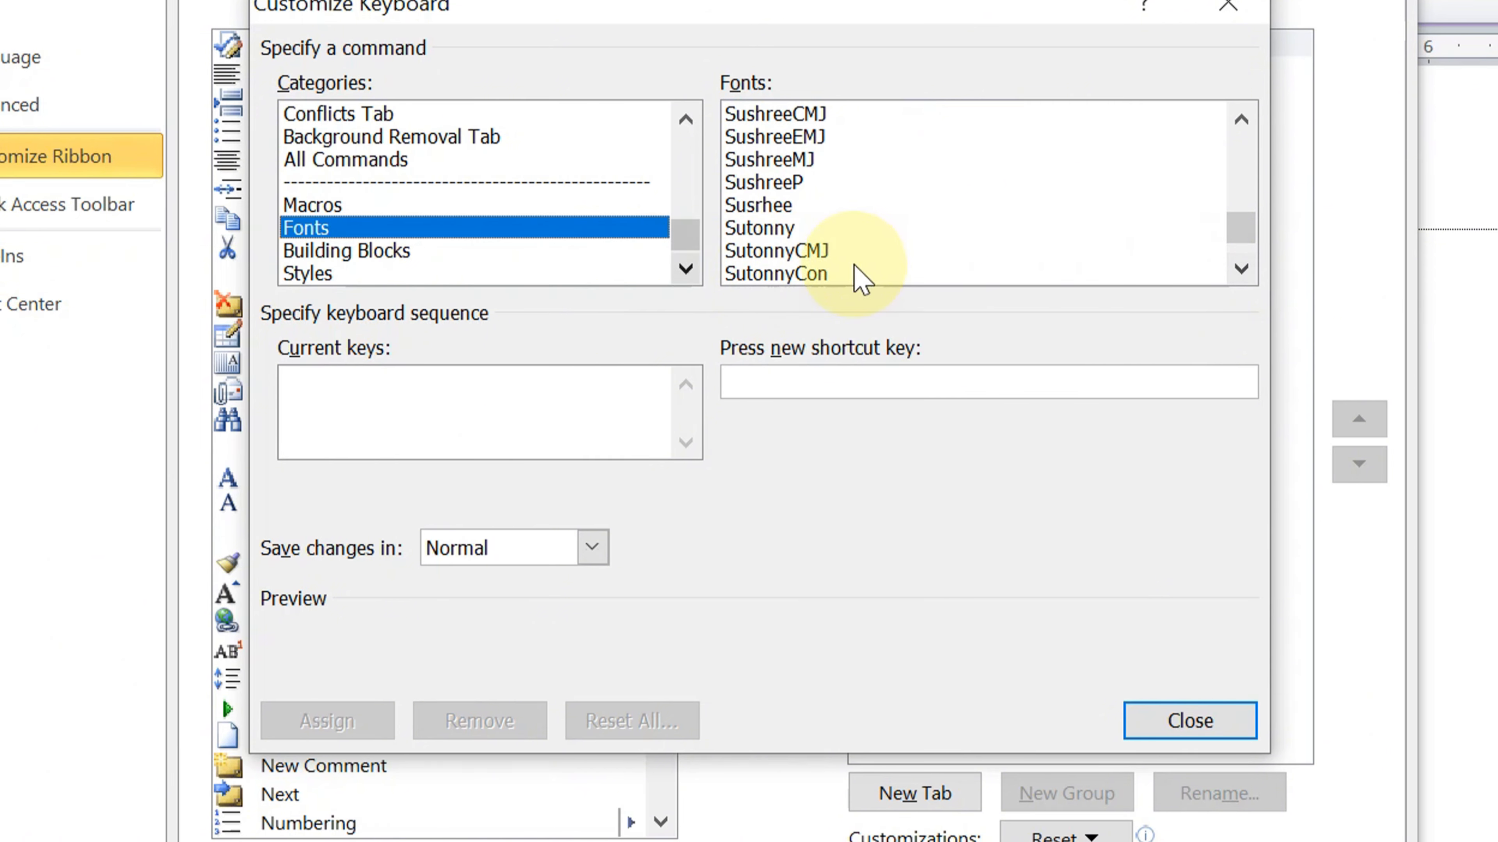
scroll(882, 245, down, 1)
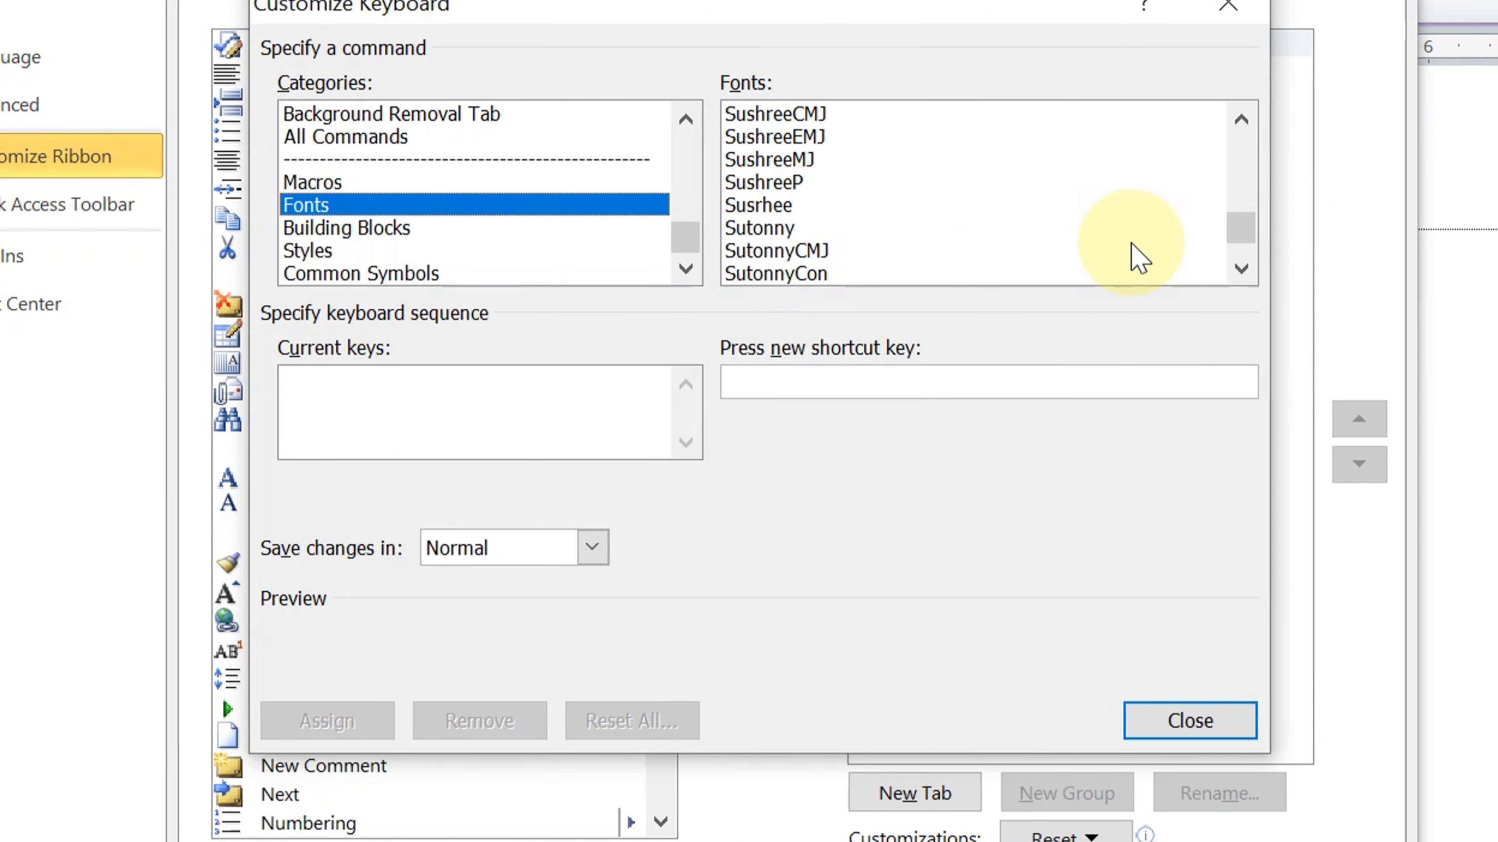
click(1241, 270)
click(1242, 271)
click(1242, 270)
click(1242, 270)
click(1242, 270)
click(1242, 270)
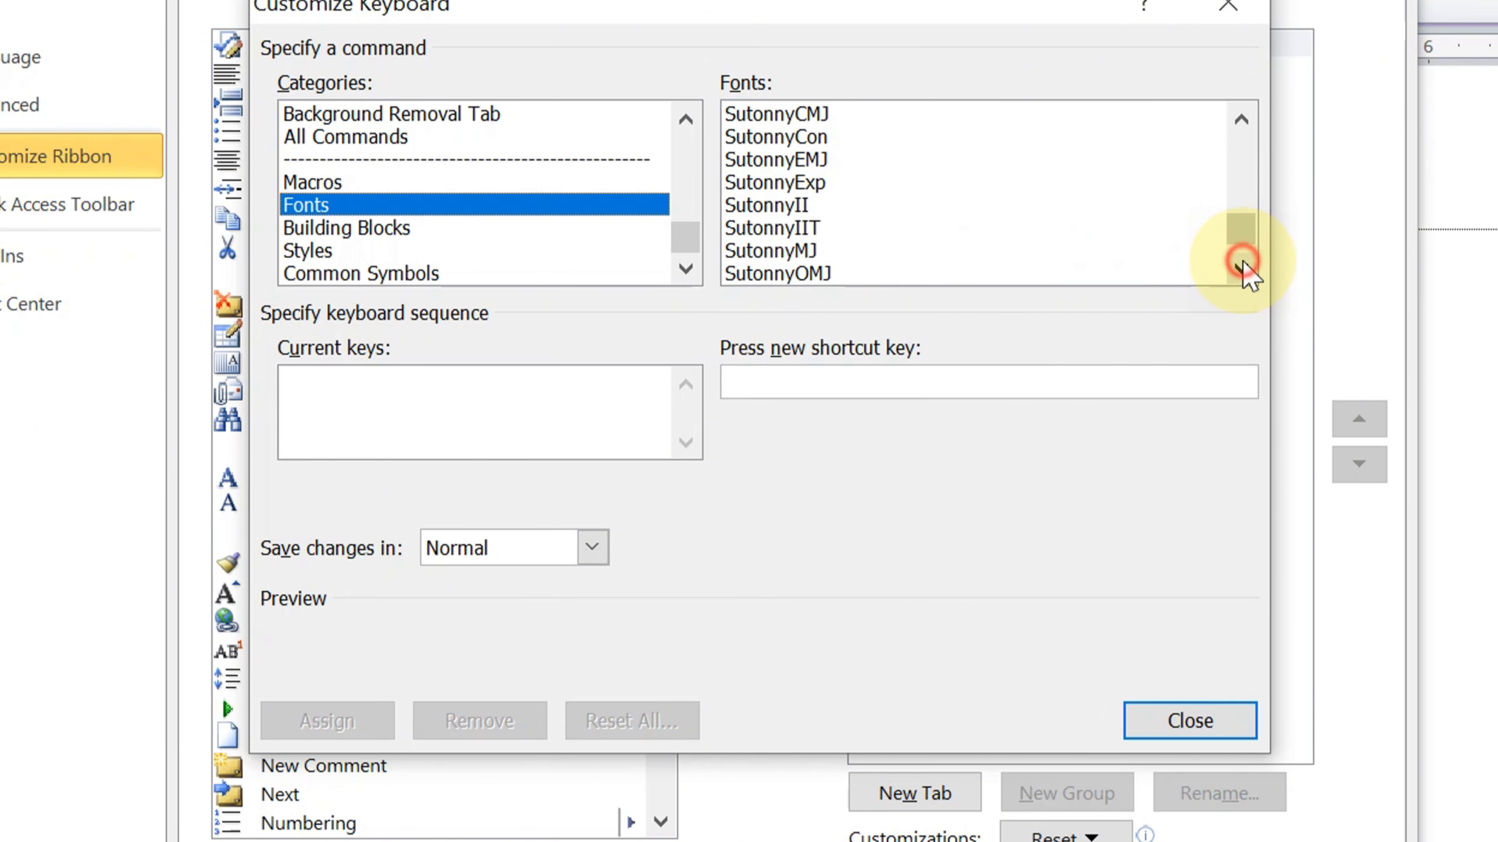
click(1242, 270)
click(773, 229)
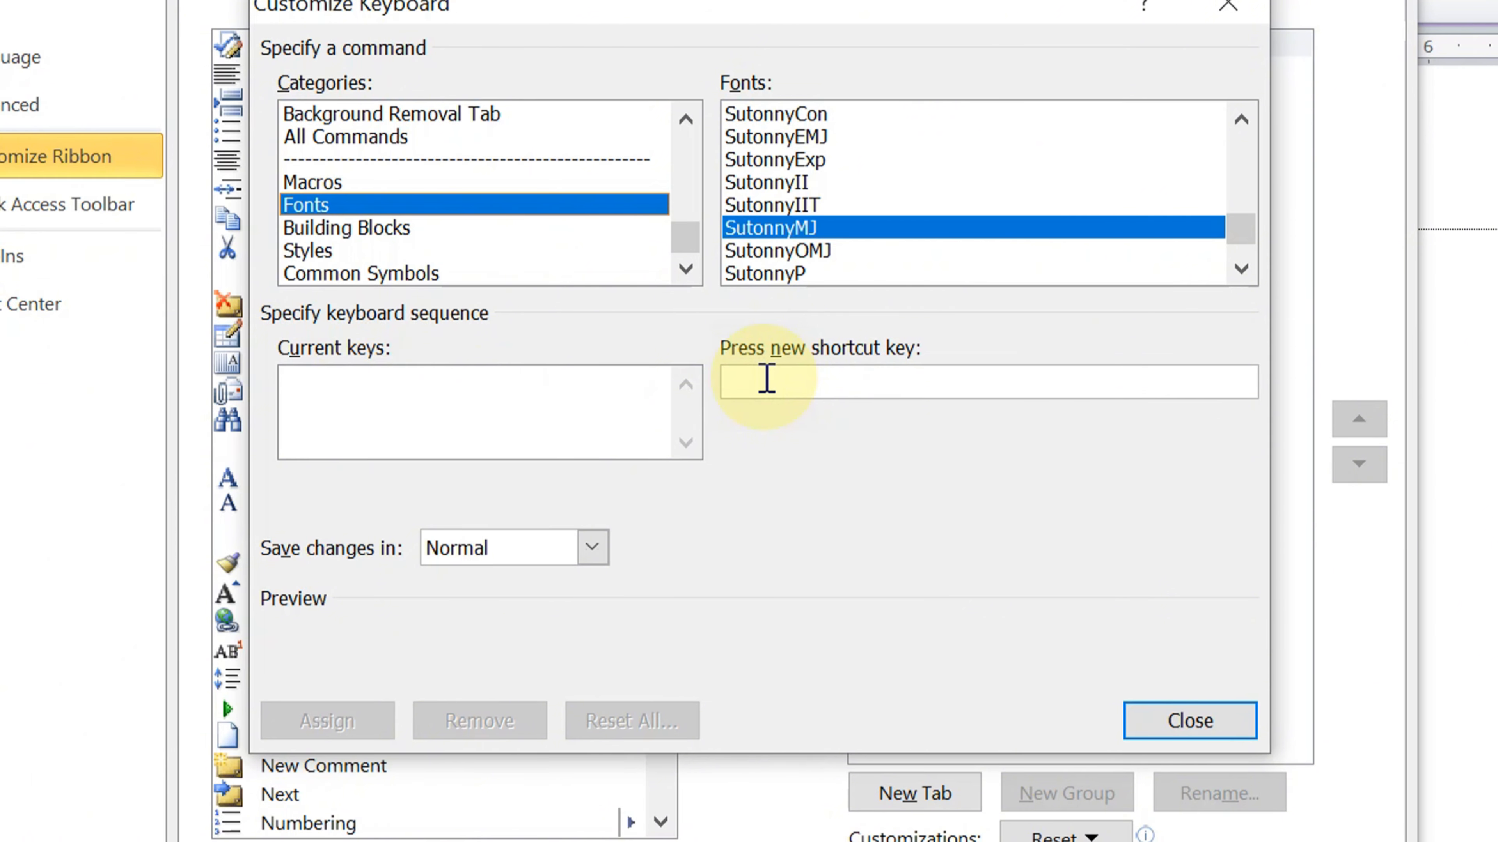
Assign the shortcut Alt+V to the SutonnyMJ font and accept the Word options.
key(alt+v)
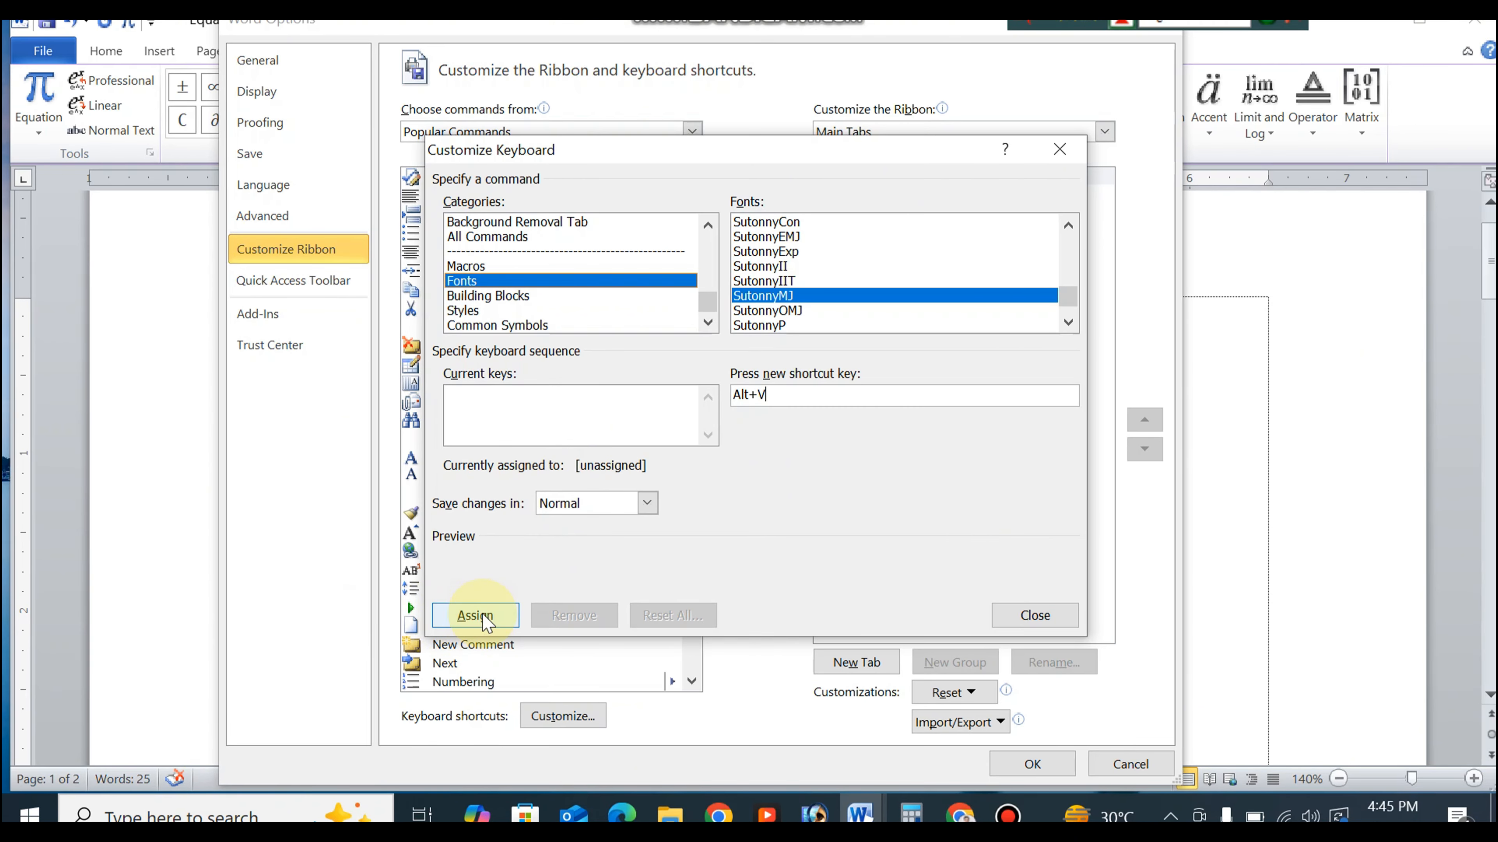
click(483, 617)
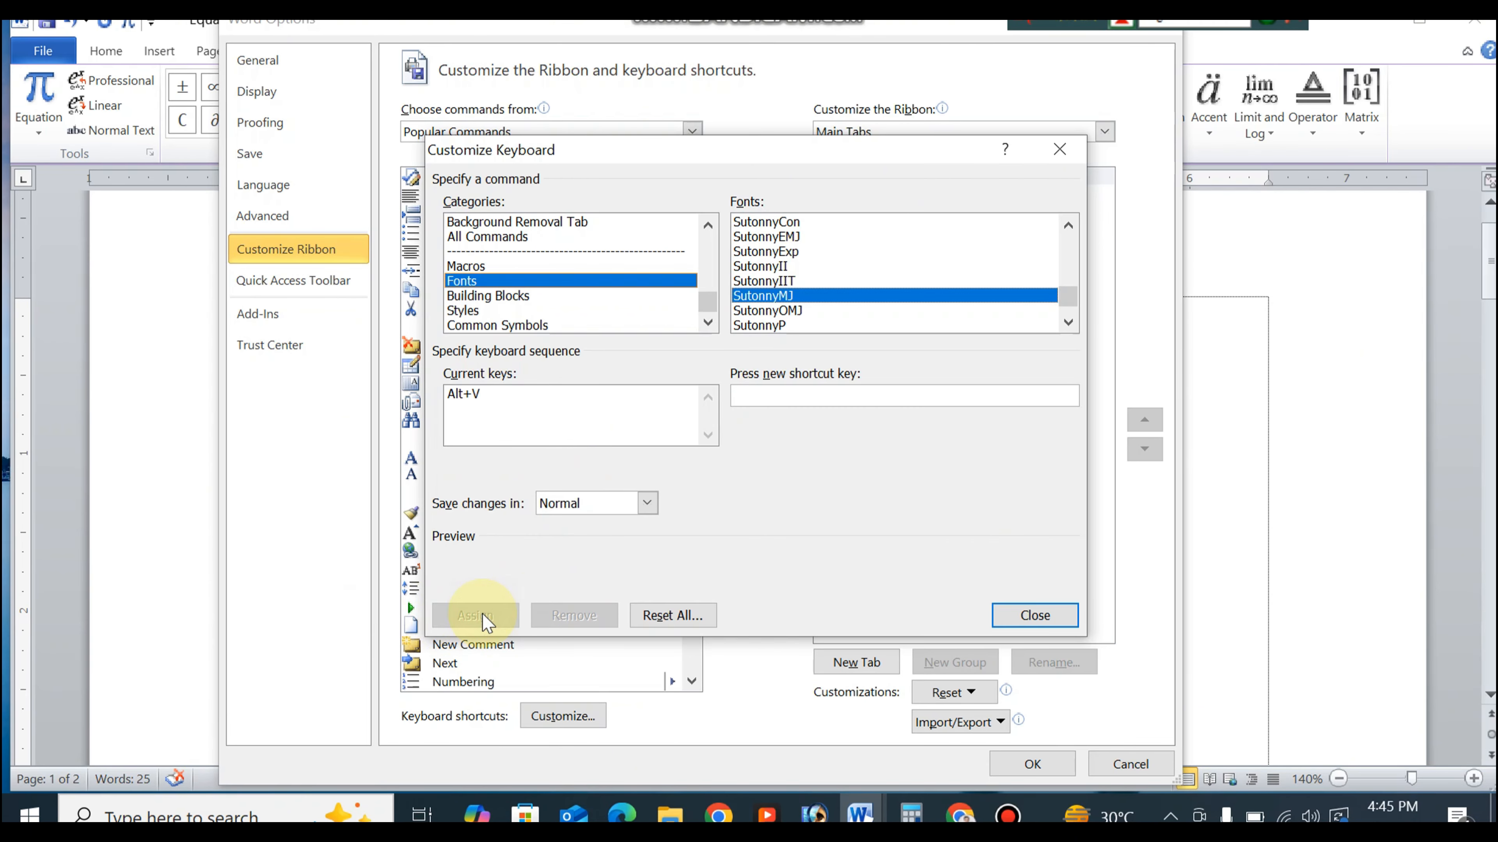
click(1051, 621)
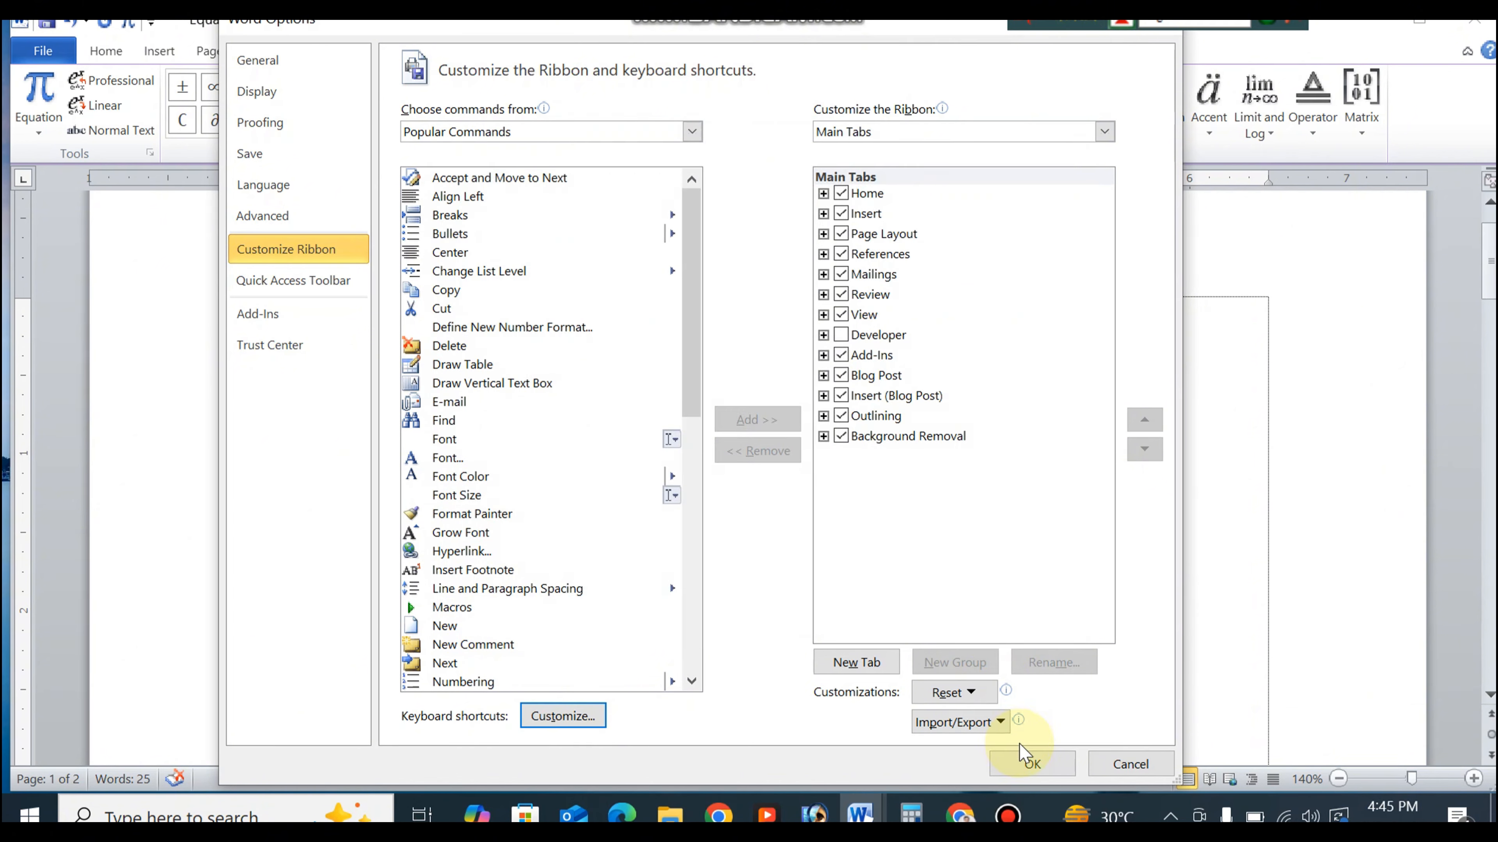
click(1033, 764)
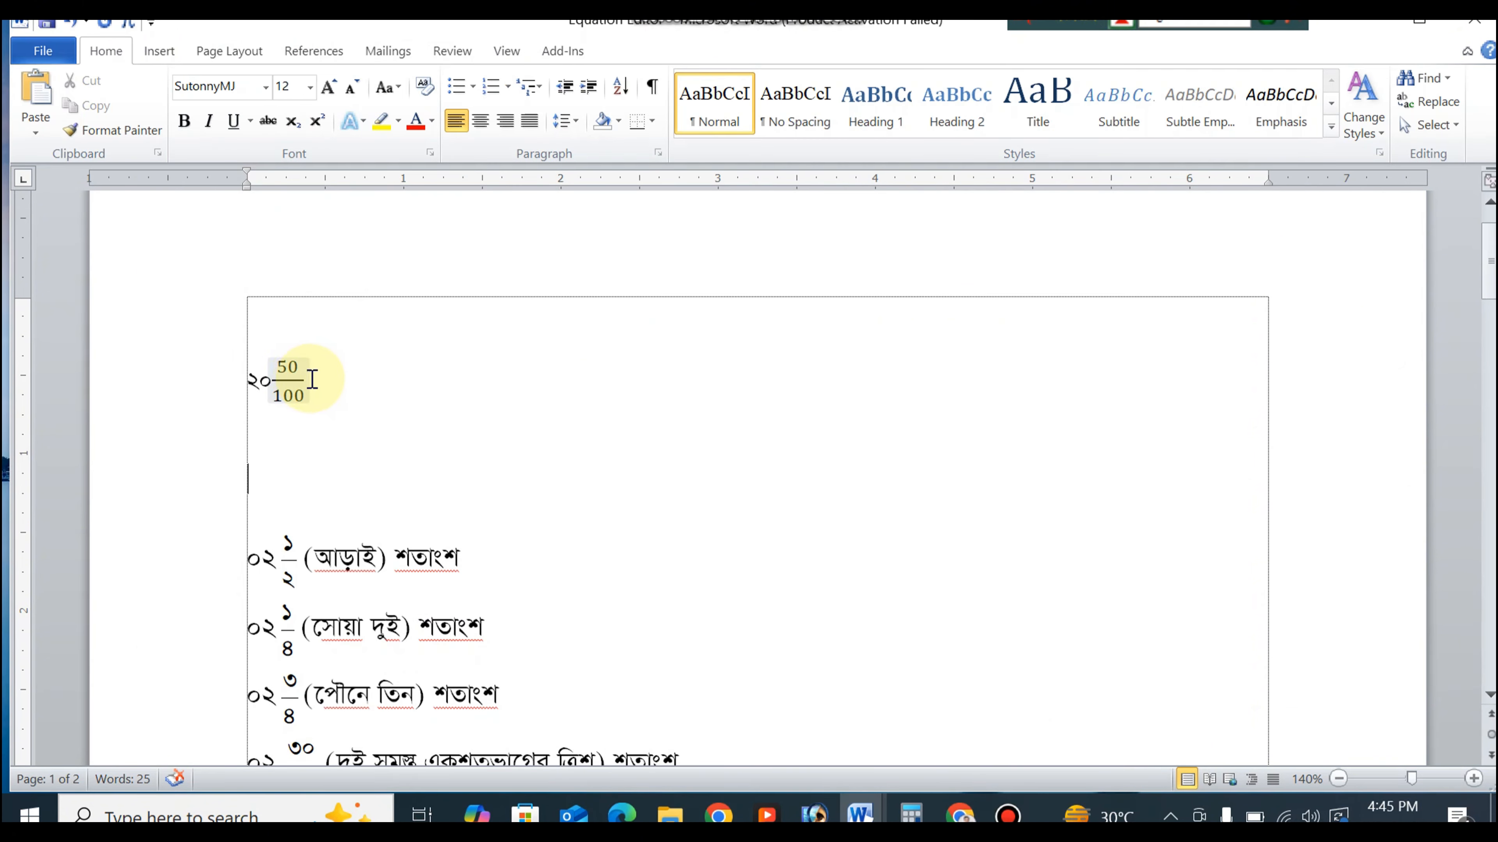
Apply the SutonnyMJ font to the 50/100 fraction after ২০ using the new Alt+V shortcut.
drag(291, 375, 340, 380)
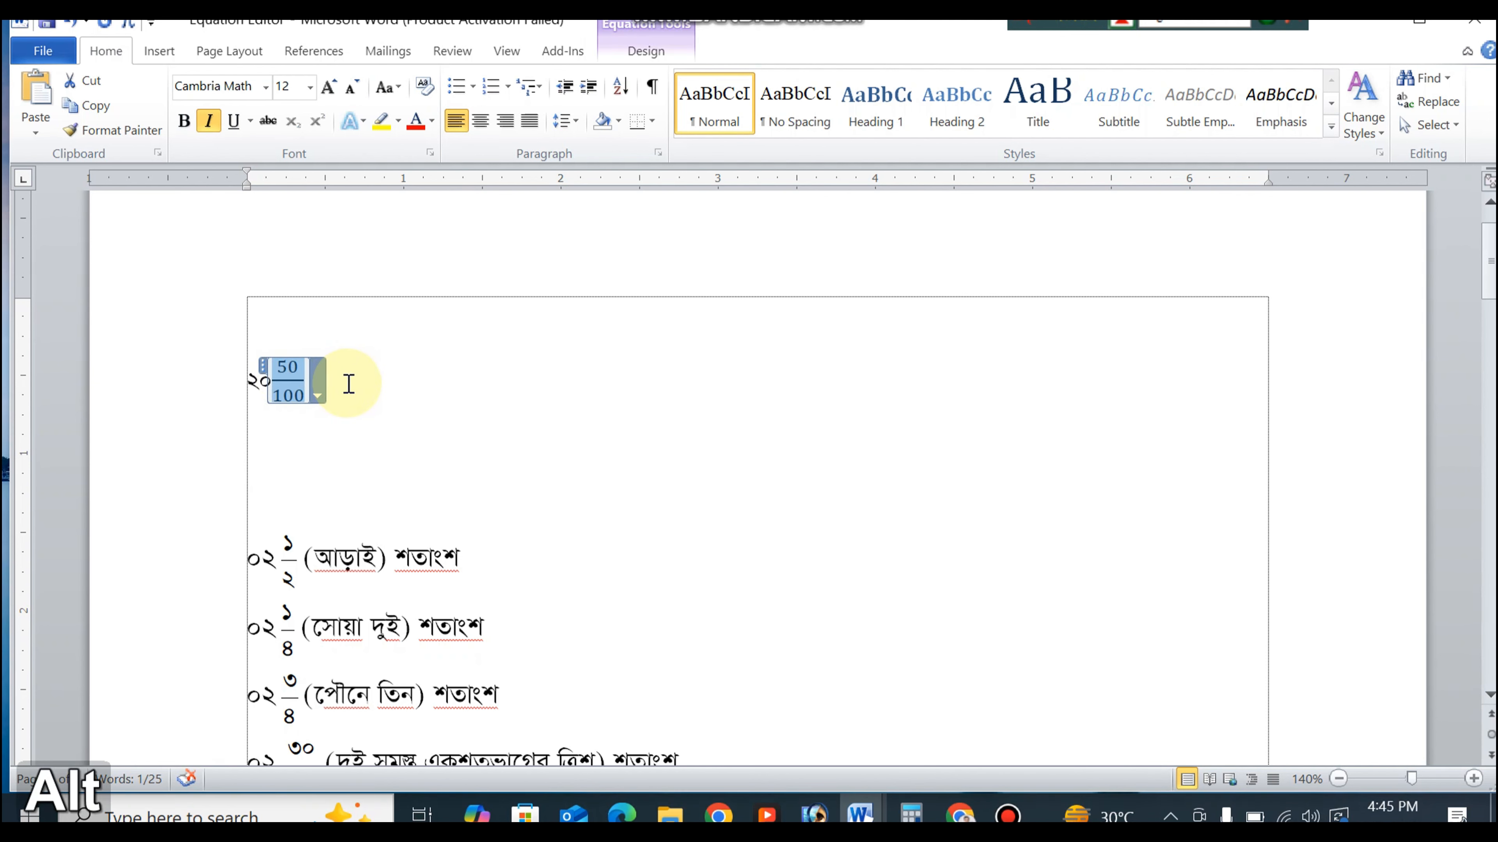
key(alt+v)
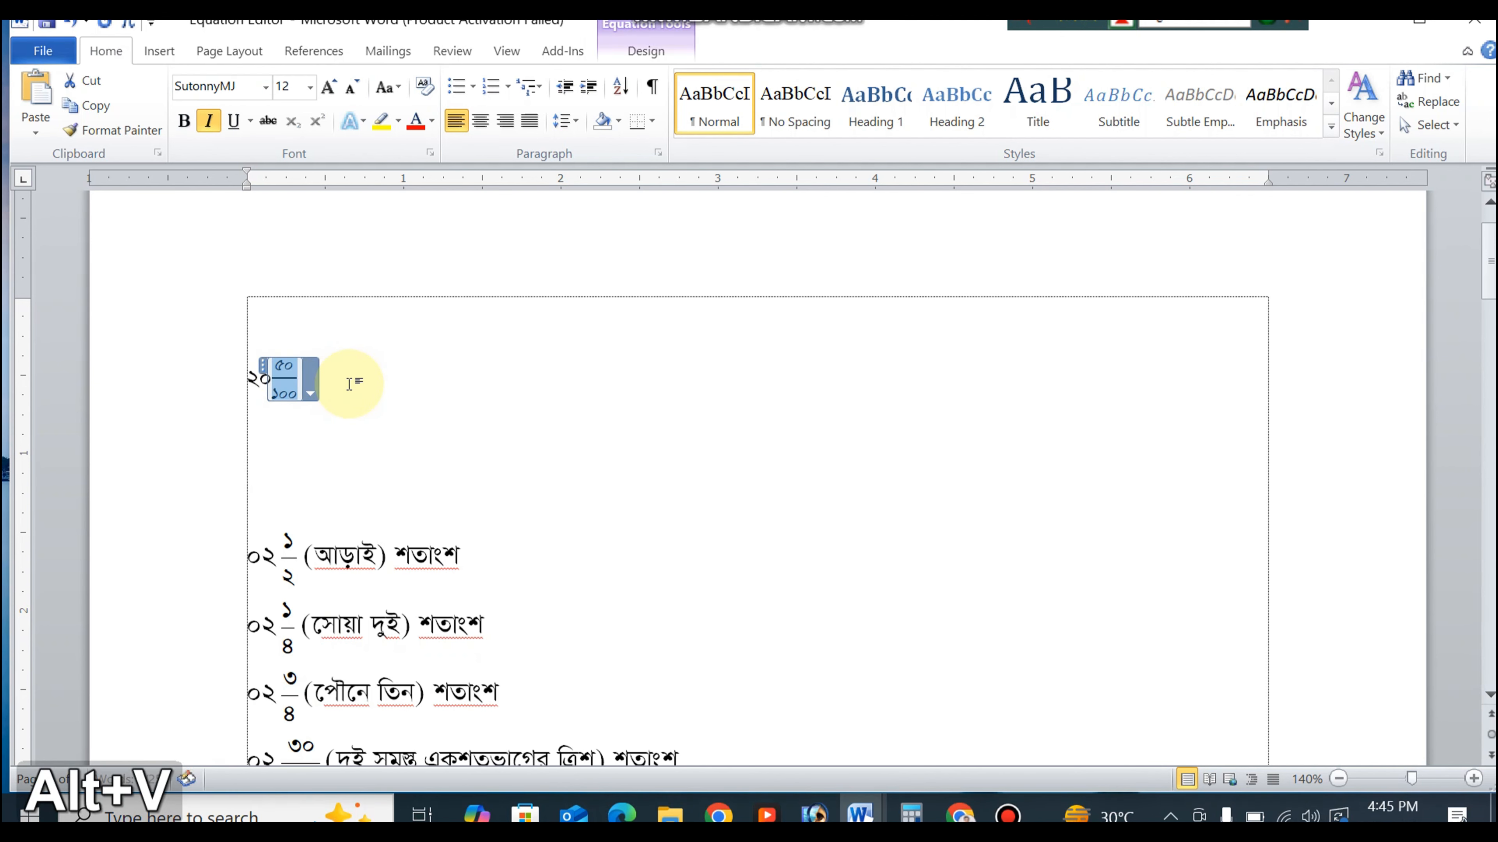
click(332, 422)
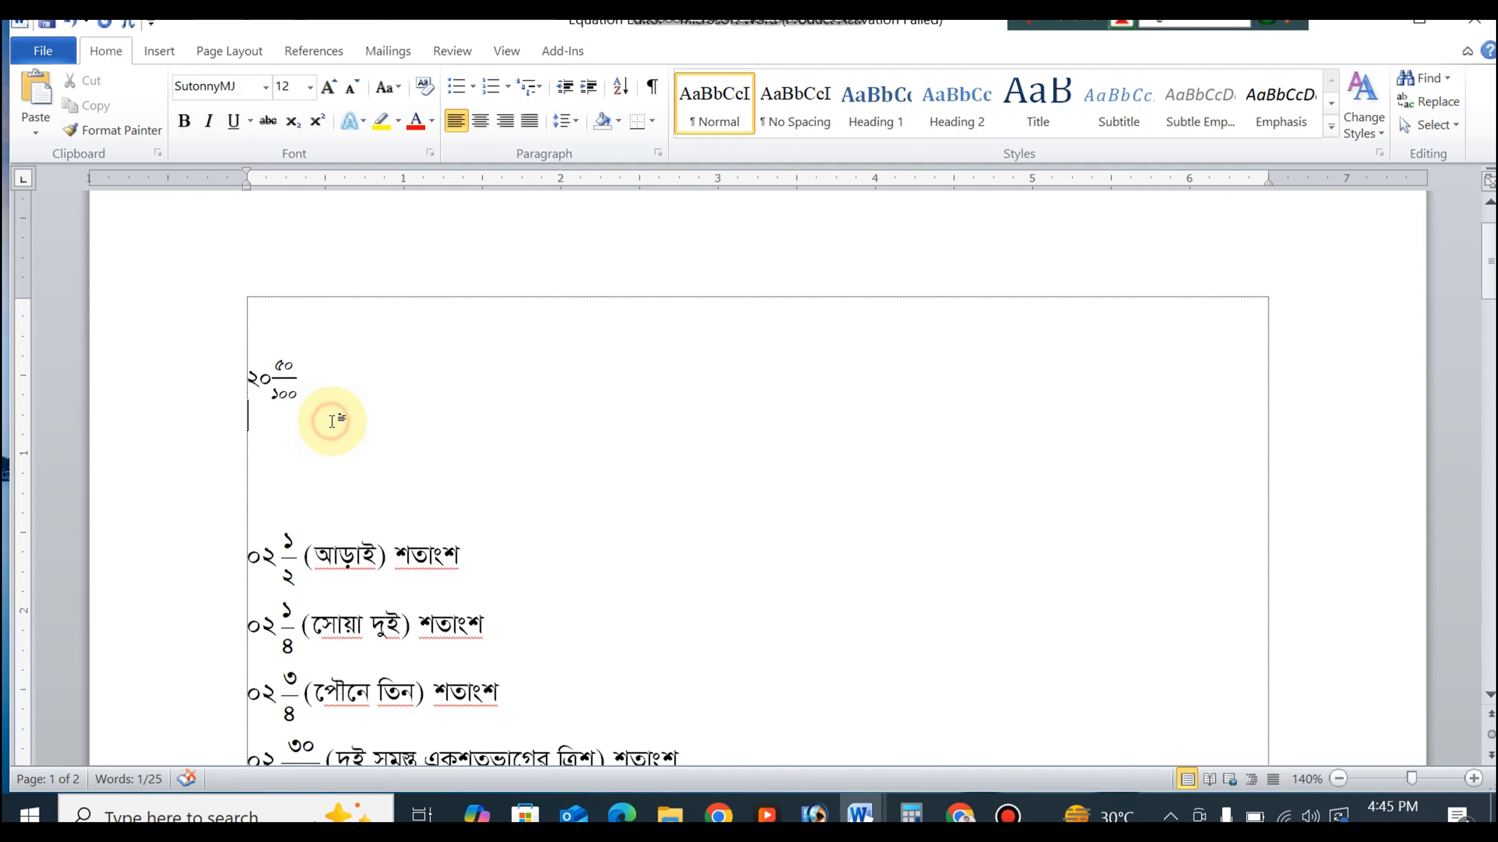
Select the whole fraction after ২০ and set its font size to 20.
click(334, 370)
double_click(300, 377)
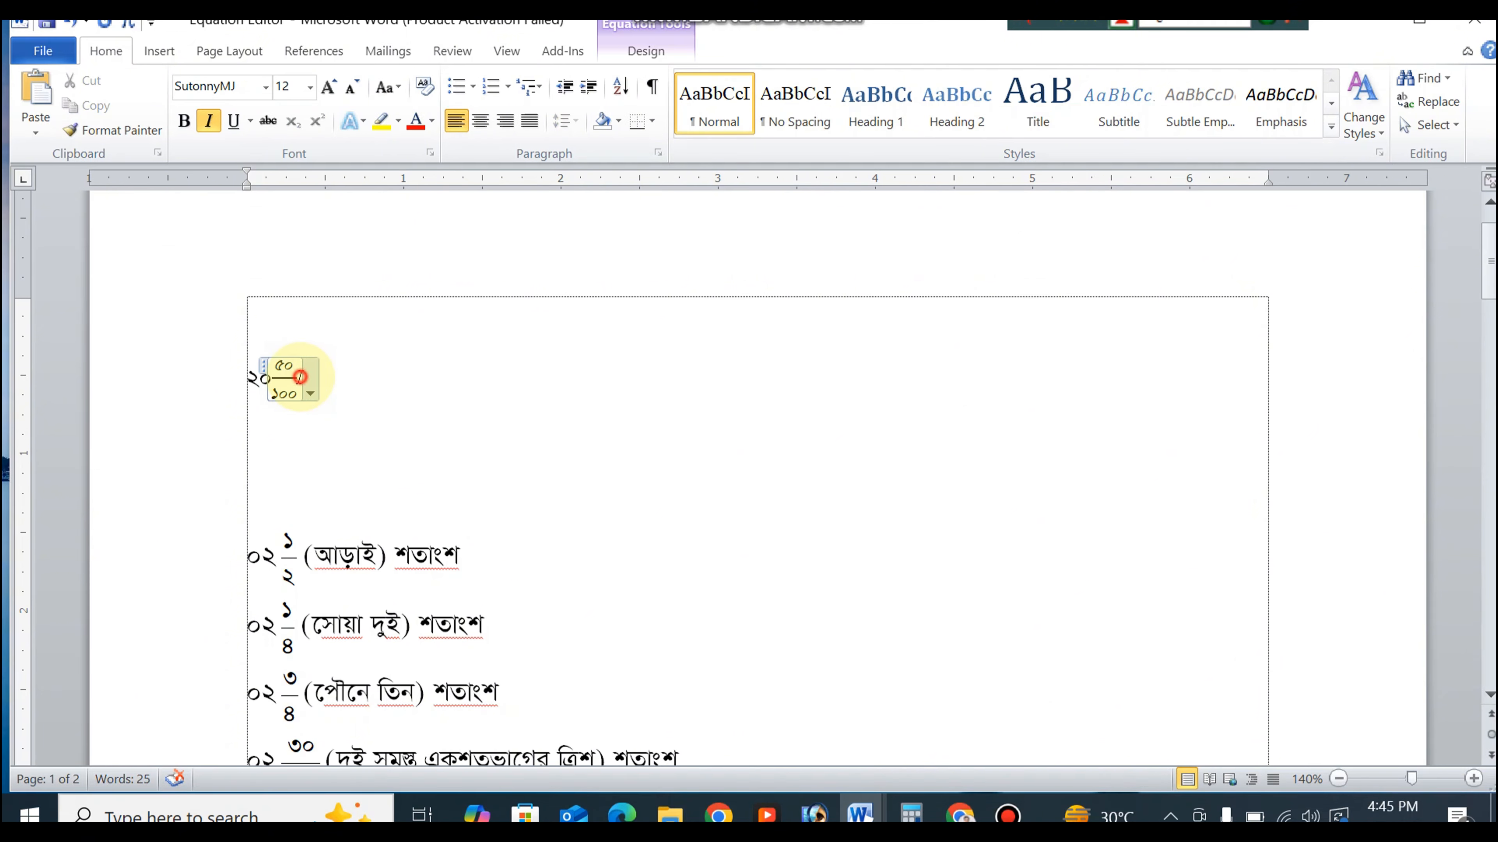
click(289, 381)
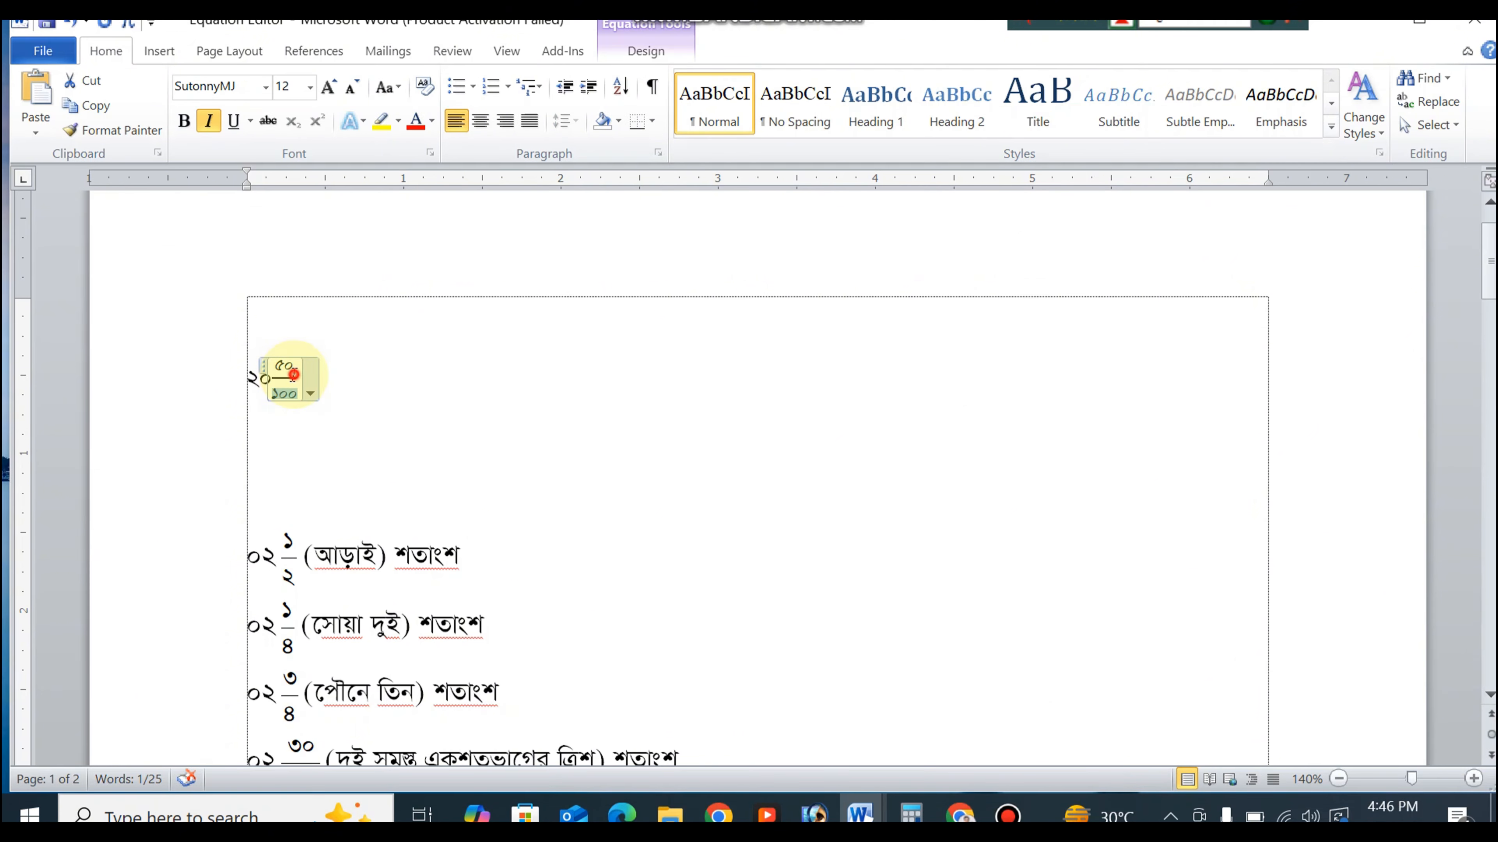
click(311, 393)
click(290, 375)
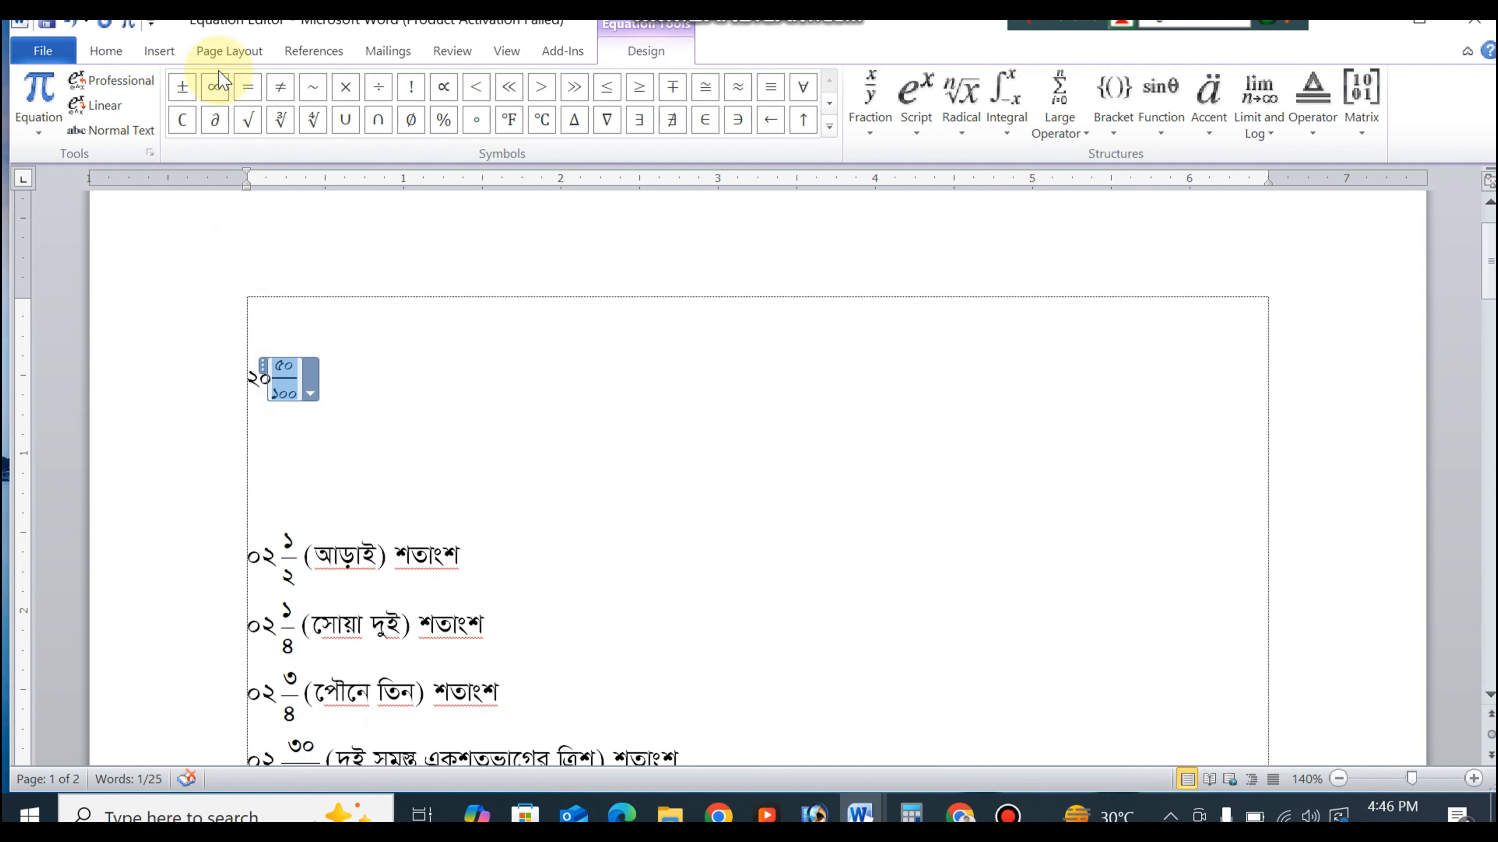
click(374, 357)
click(281, 379)
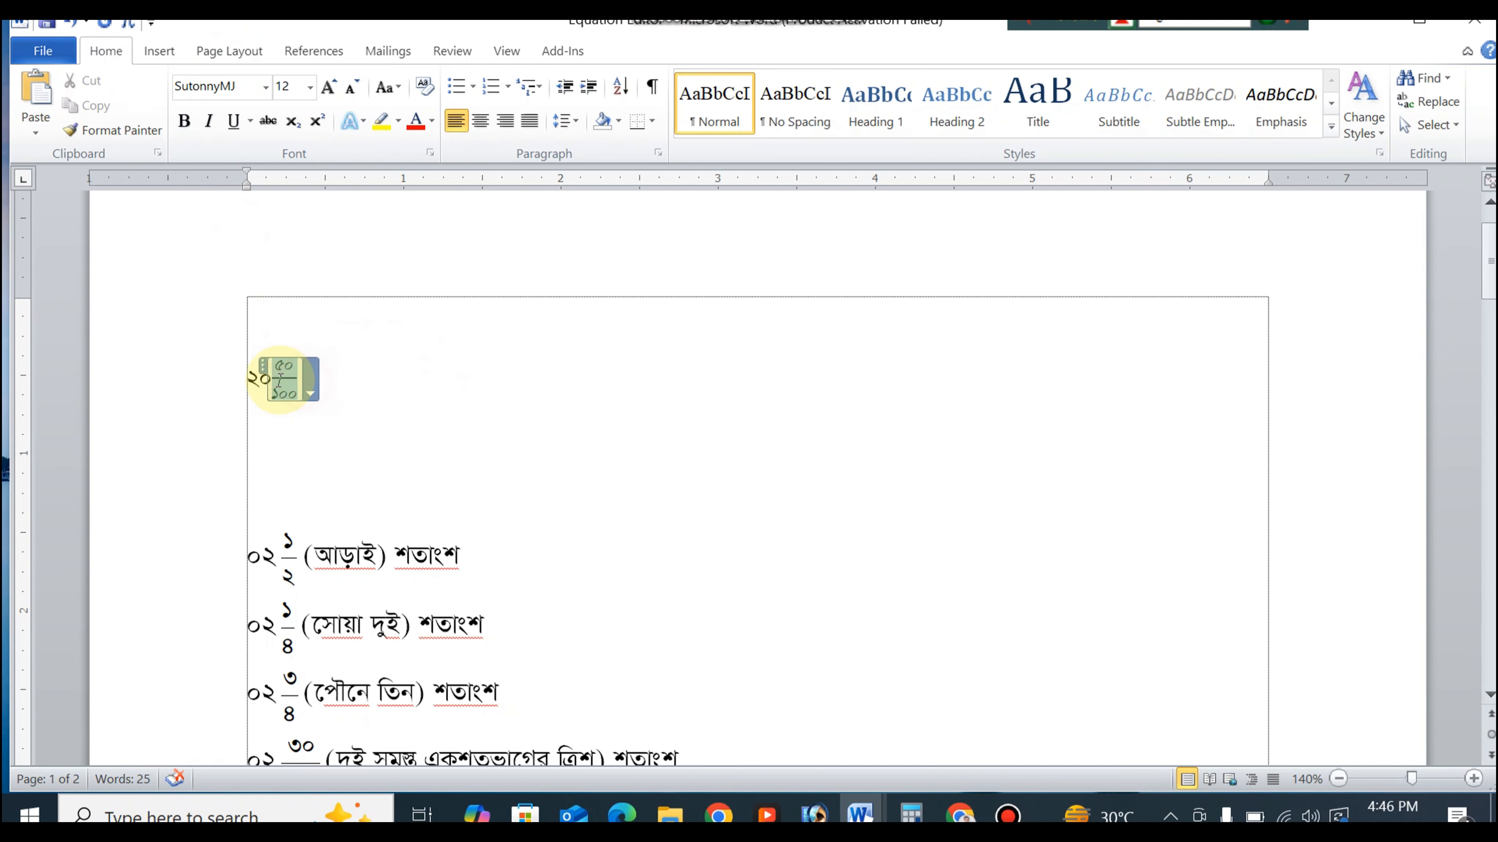
click(106, 50)
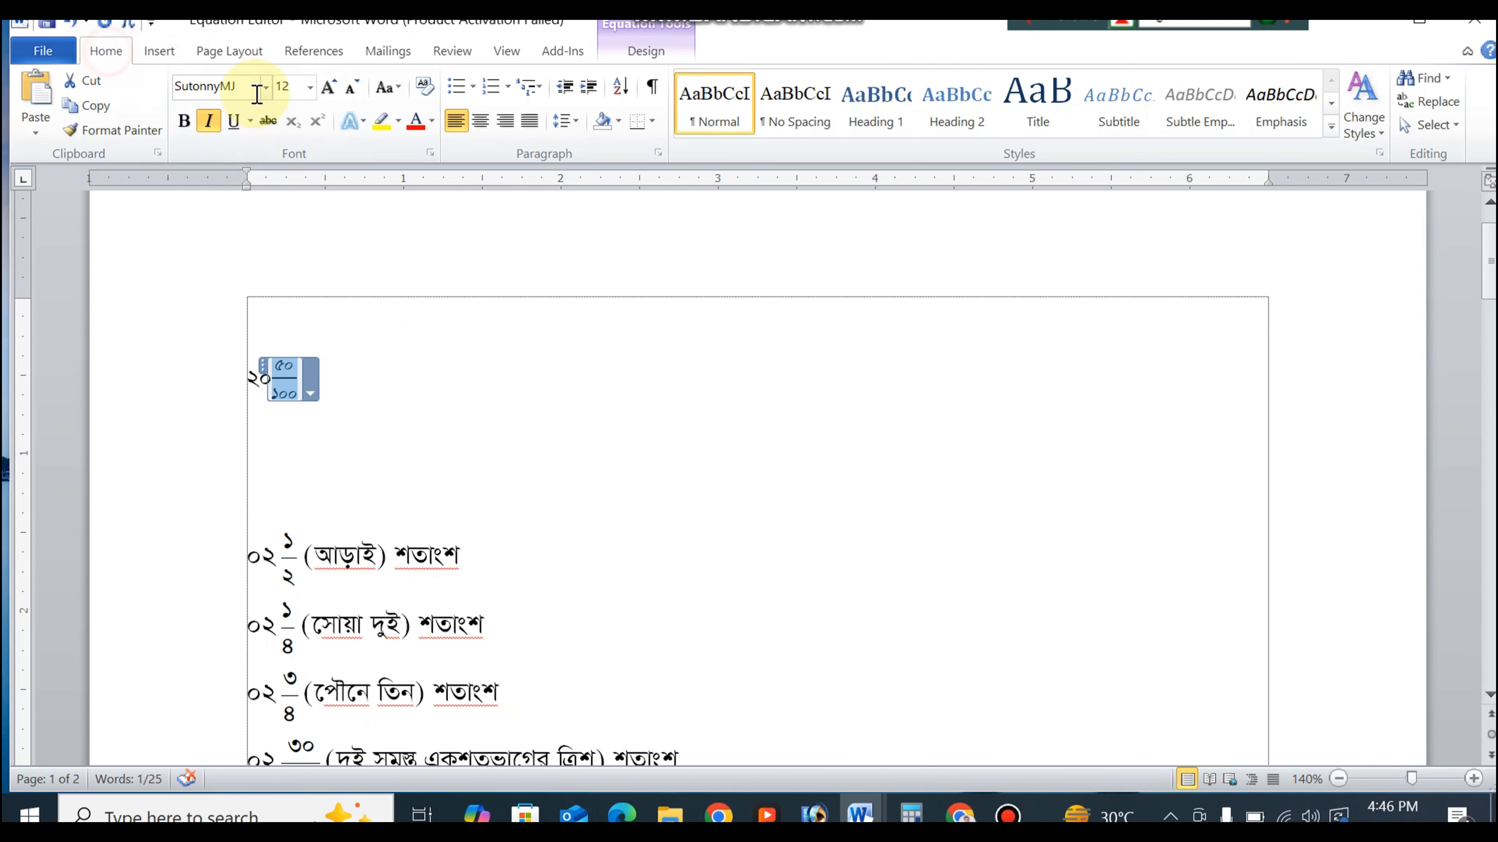
click(310, 88)
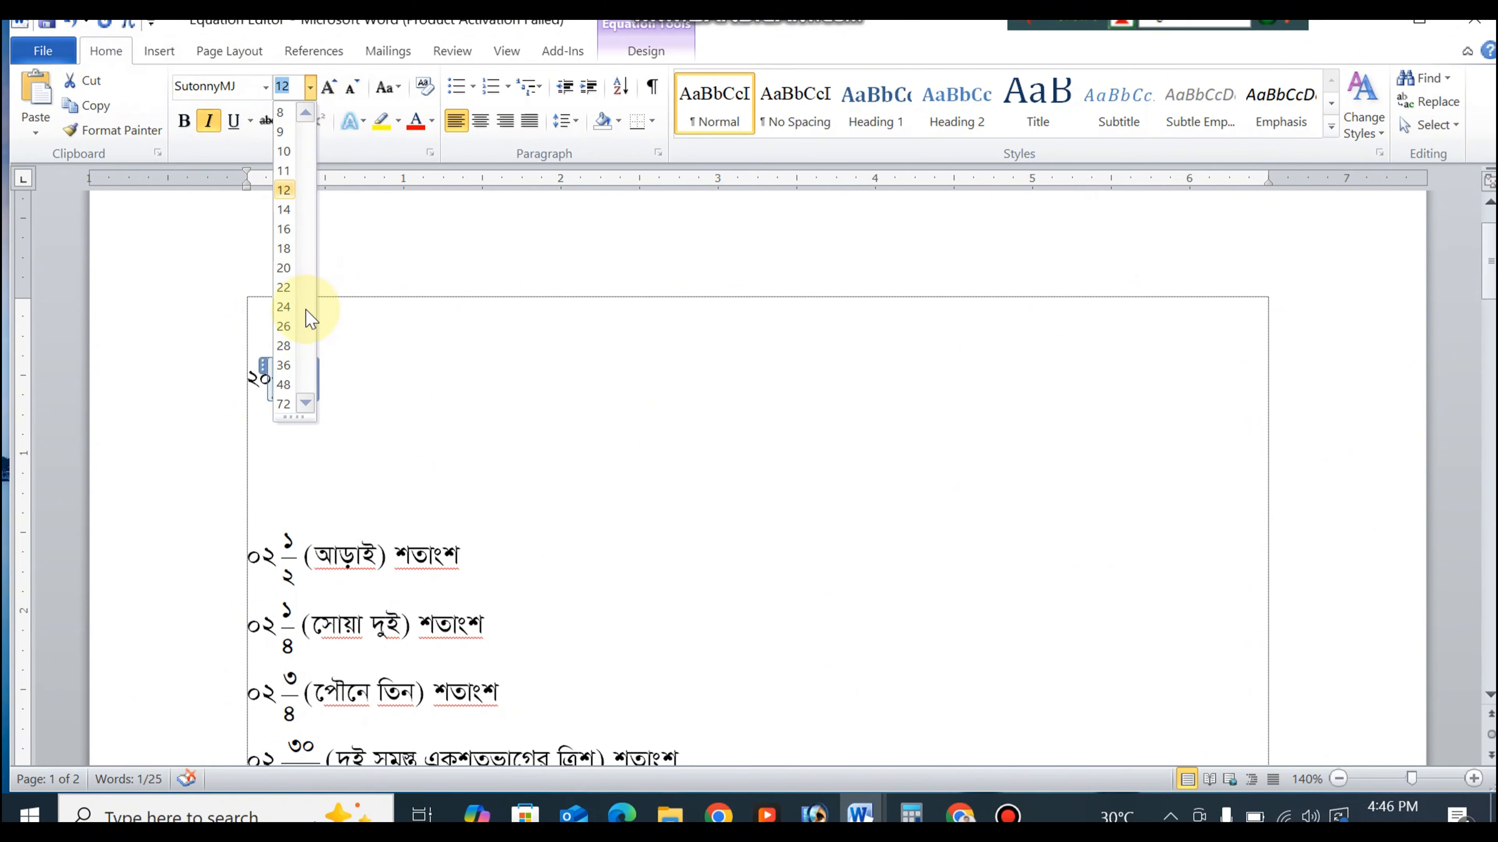
click(284, 268)
click(383, 376)
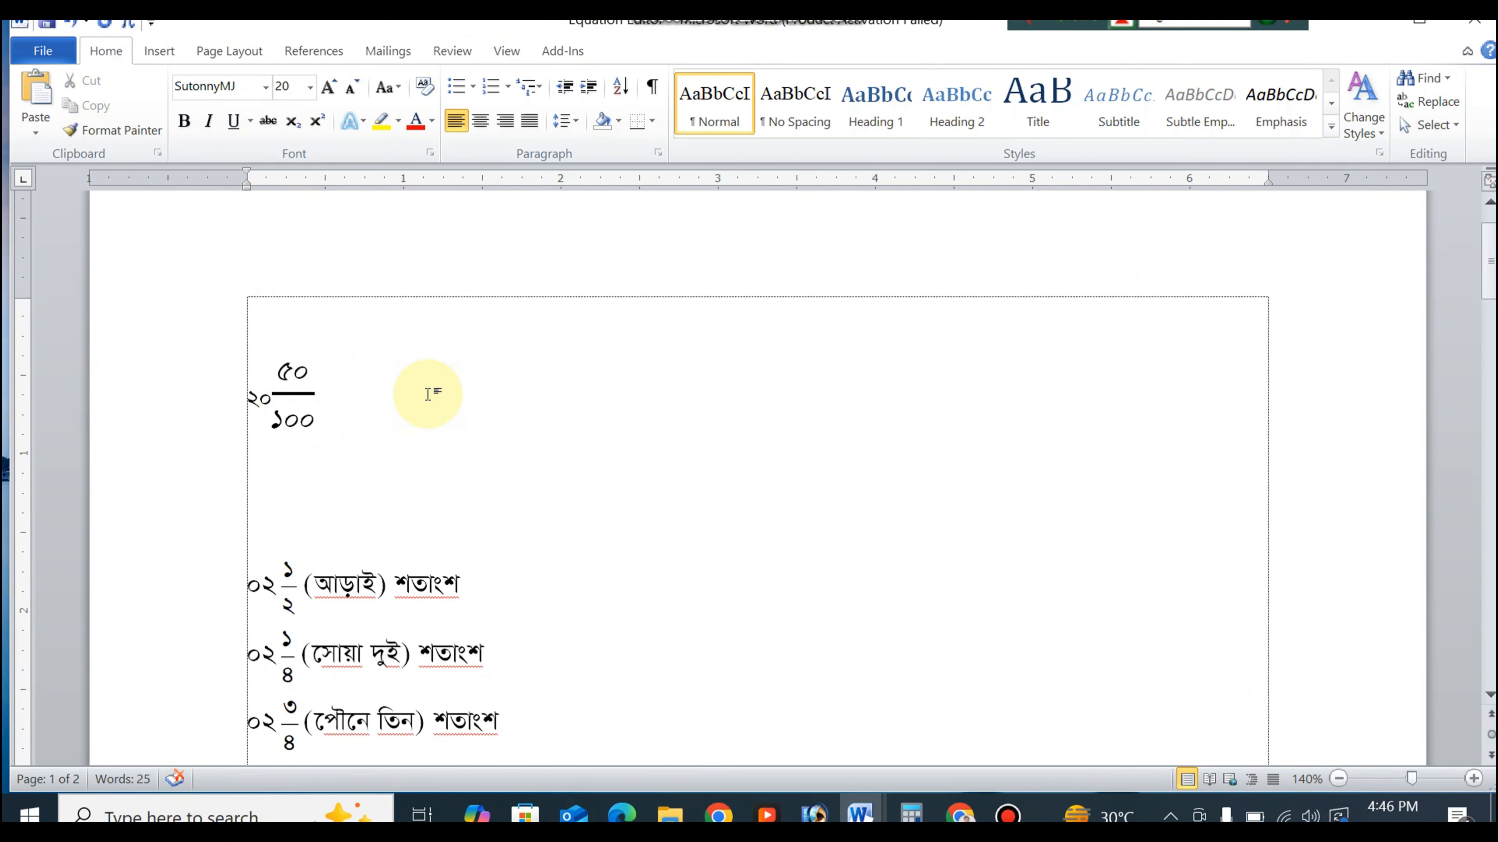
click(487, 407)
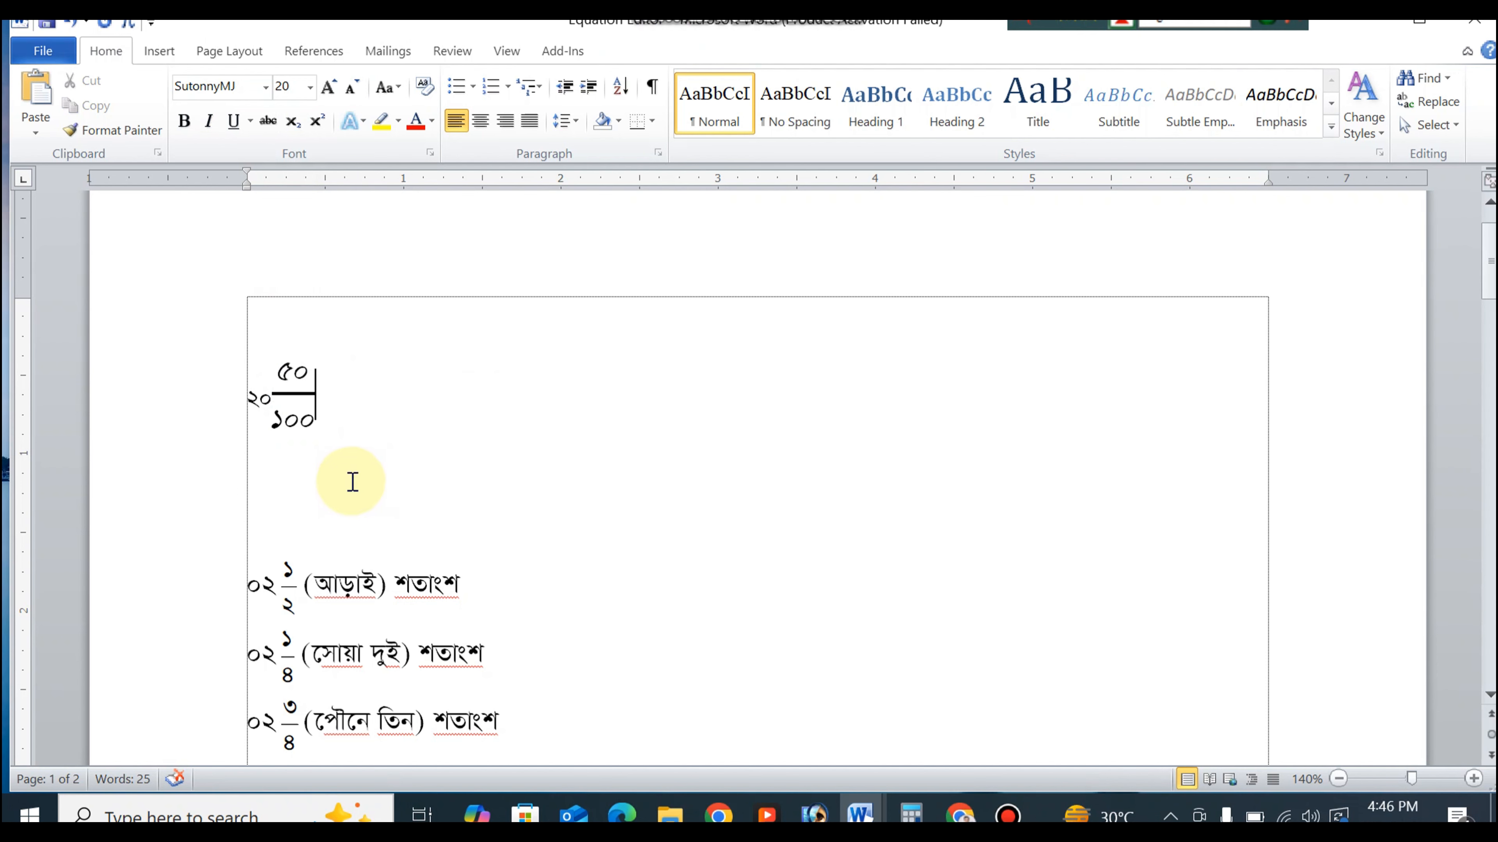
Insert a new equation on the blank line below the first fraction and give it an empty stacked fraction.
click(366, 531)
scroll(367, 531, down, 2)
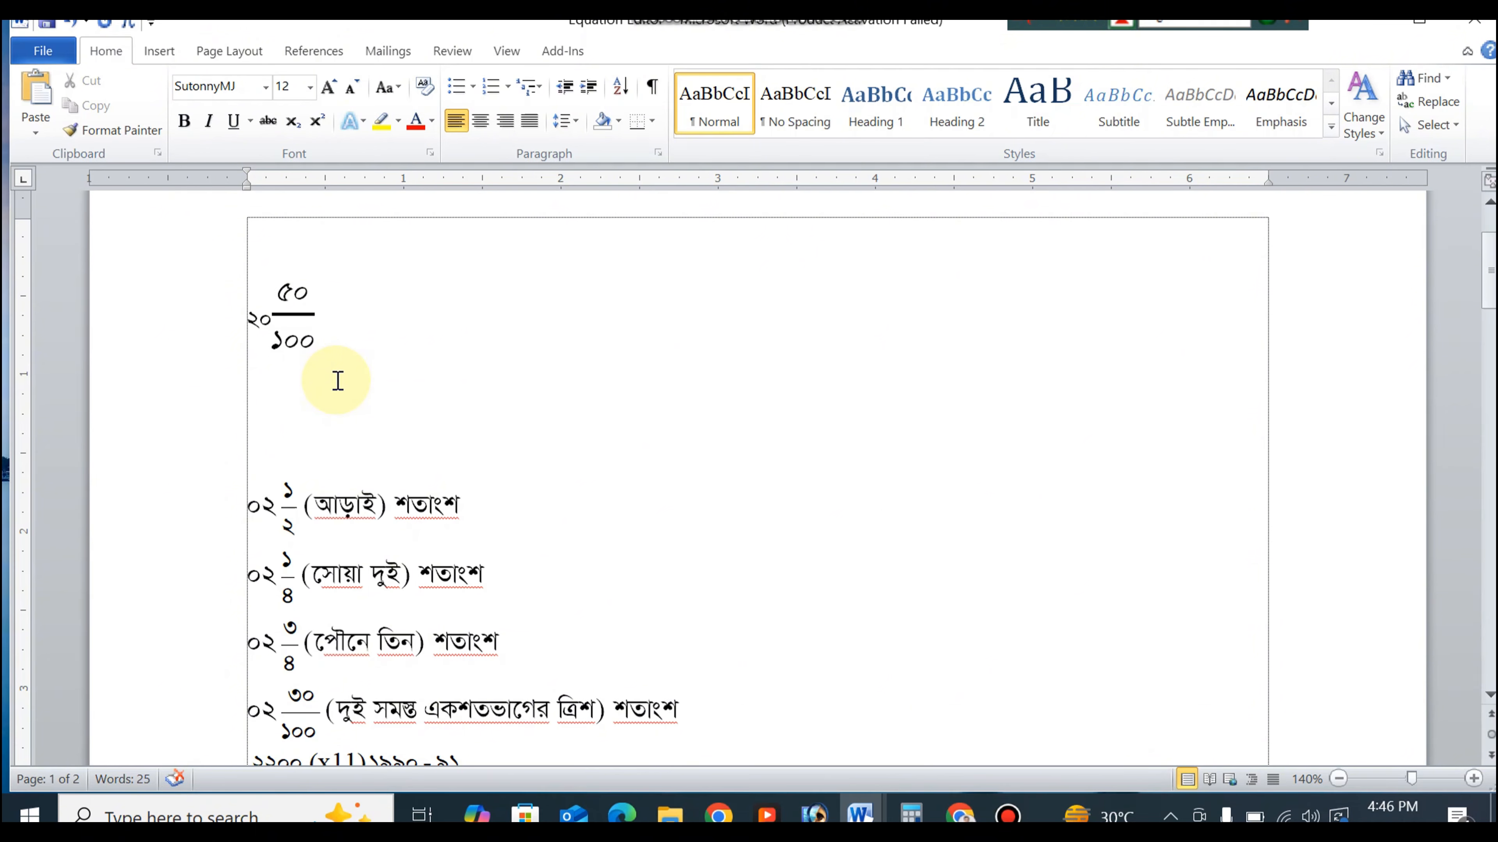
click(160, 52)
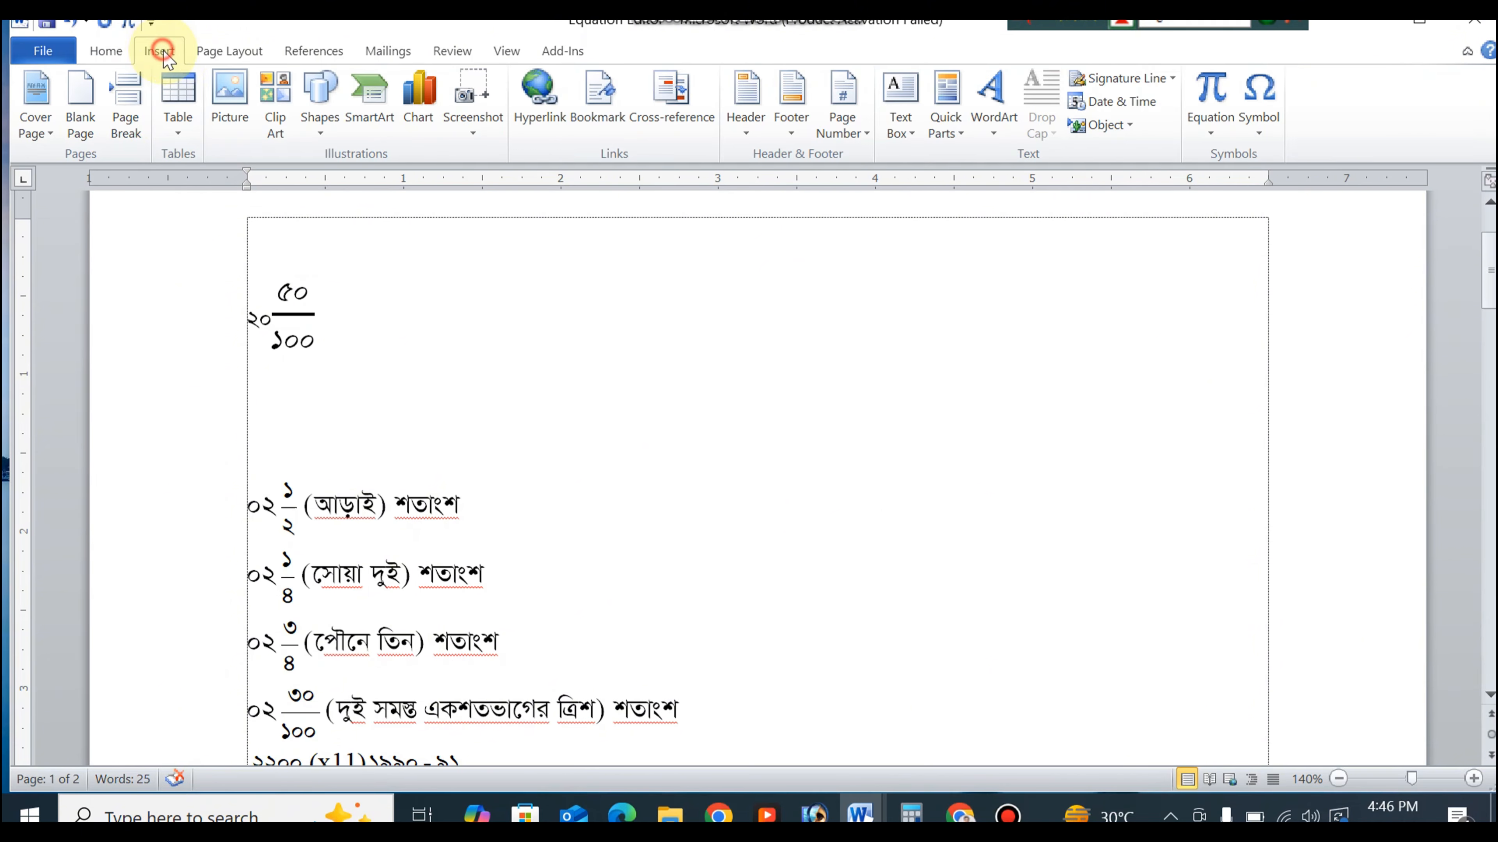
click(1212, 97)
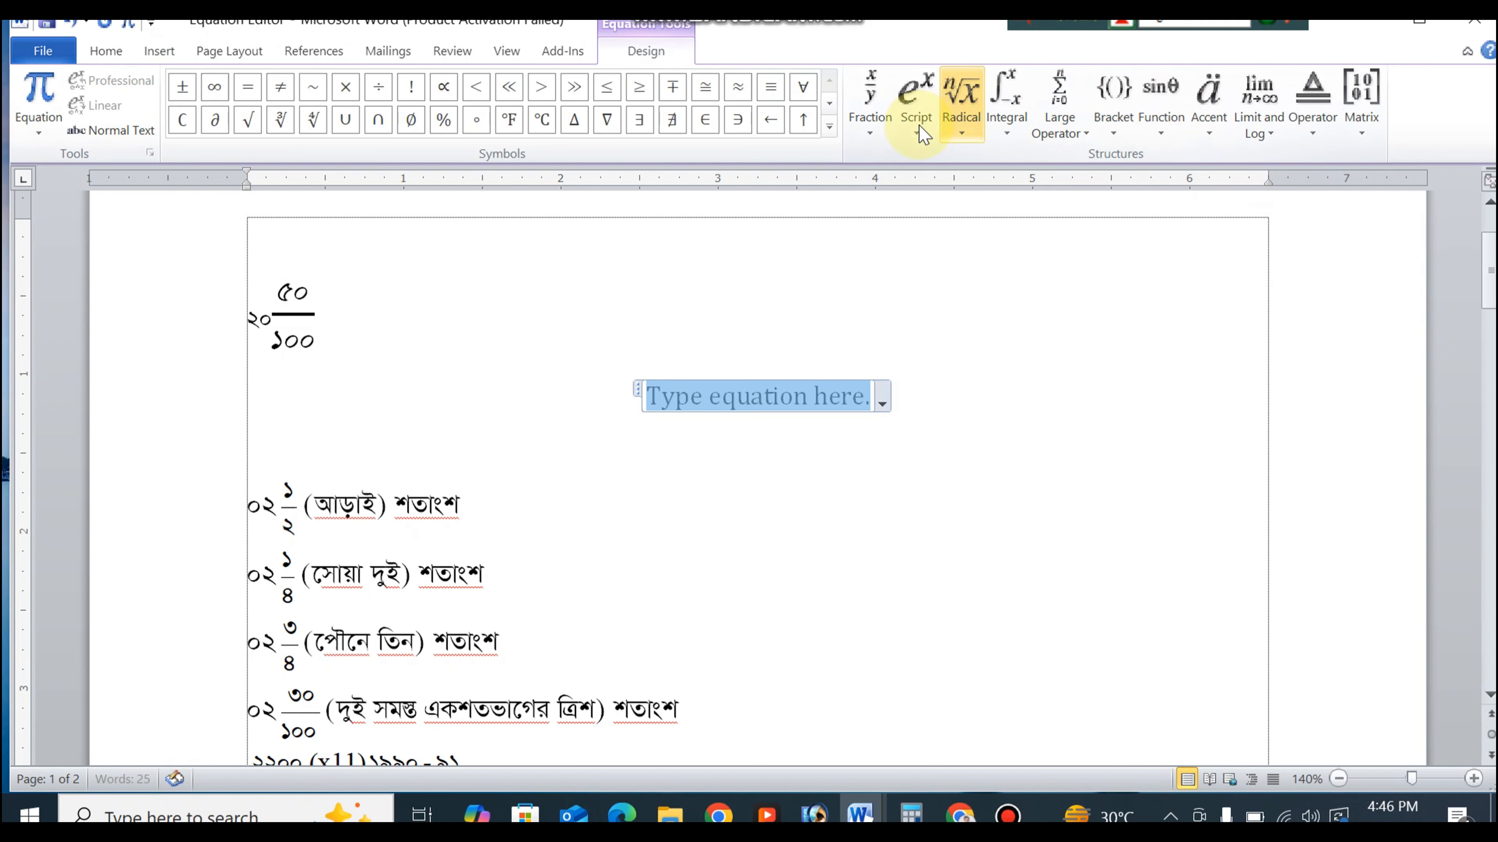
click(870, 95)
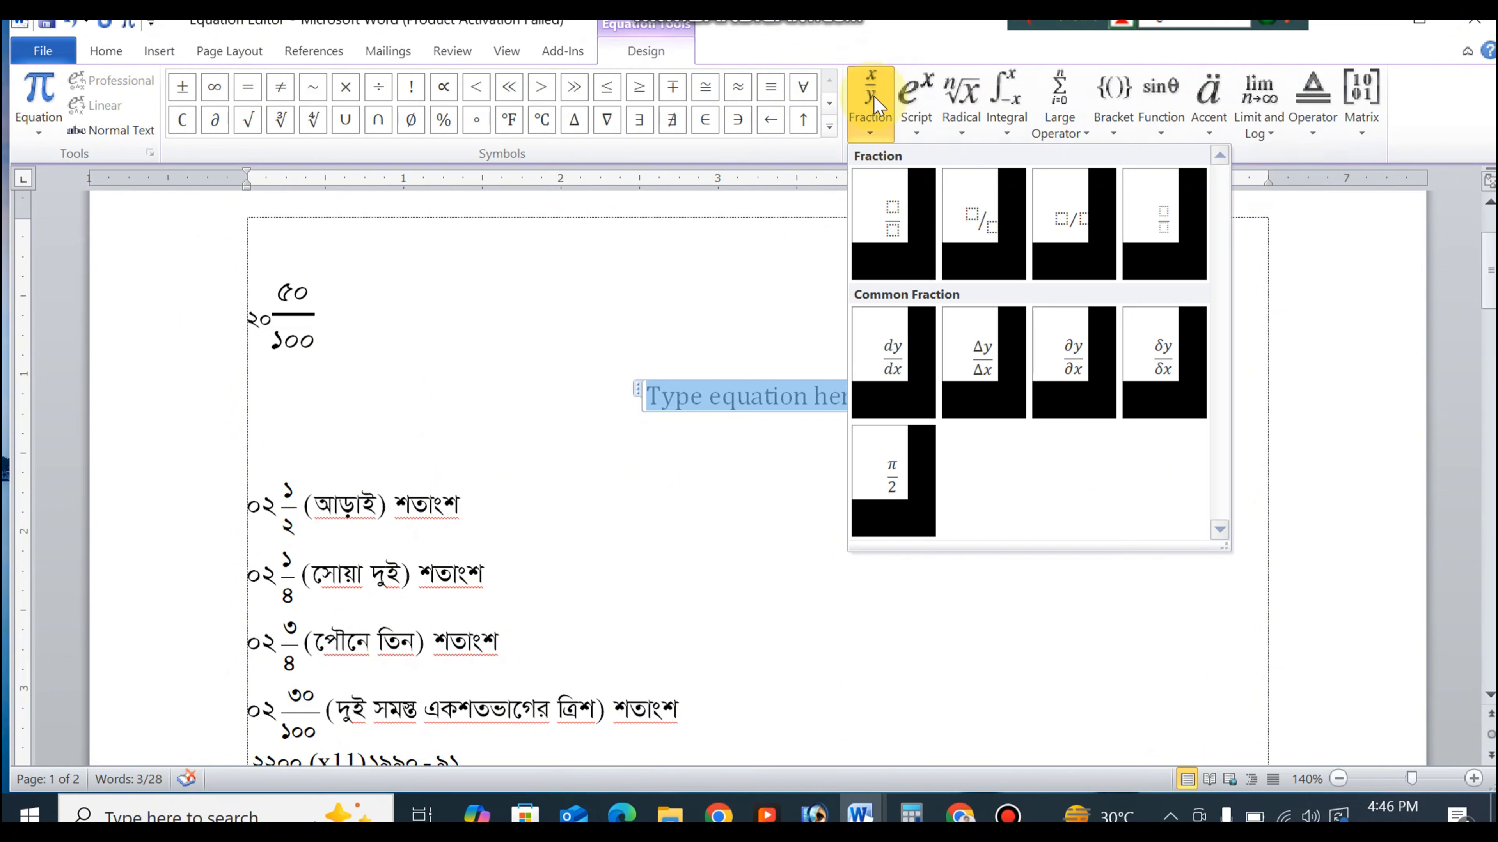
click(892, 225)
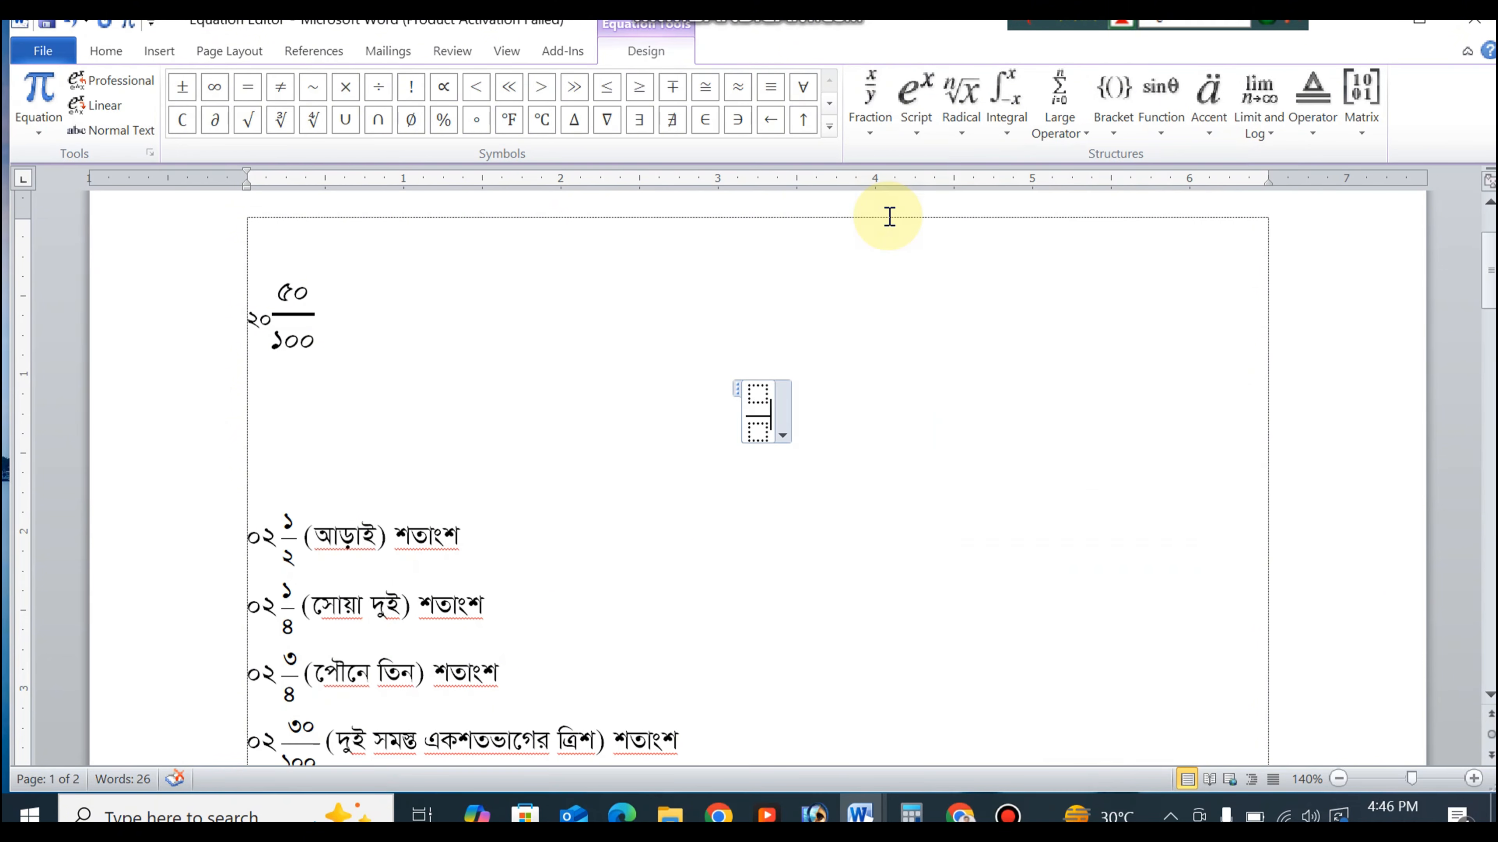
Fill the new stacked fraction with 520 as the numerator and 740 as the denominator.
click(711, 368)
click(759, 394)
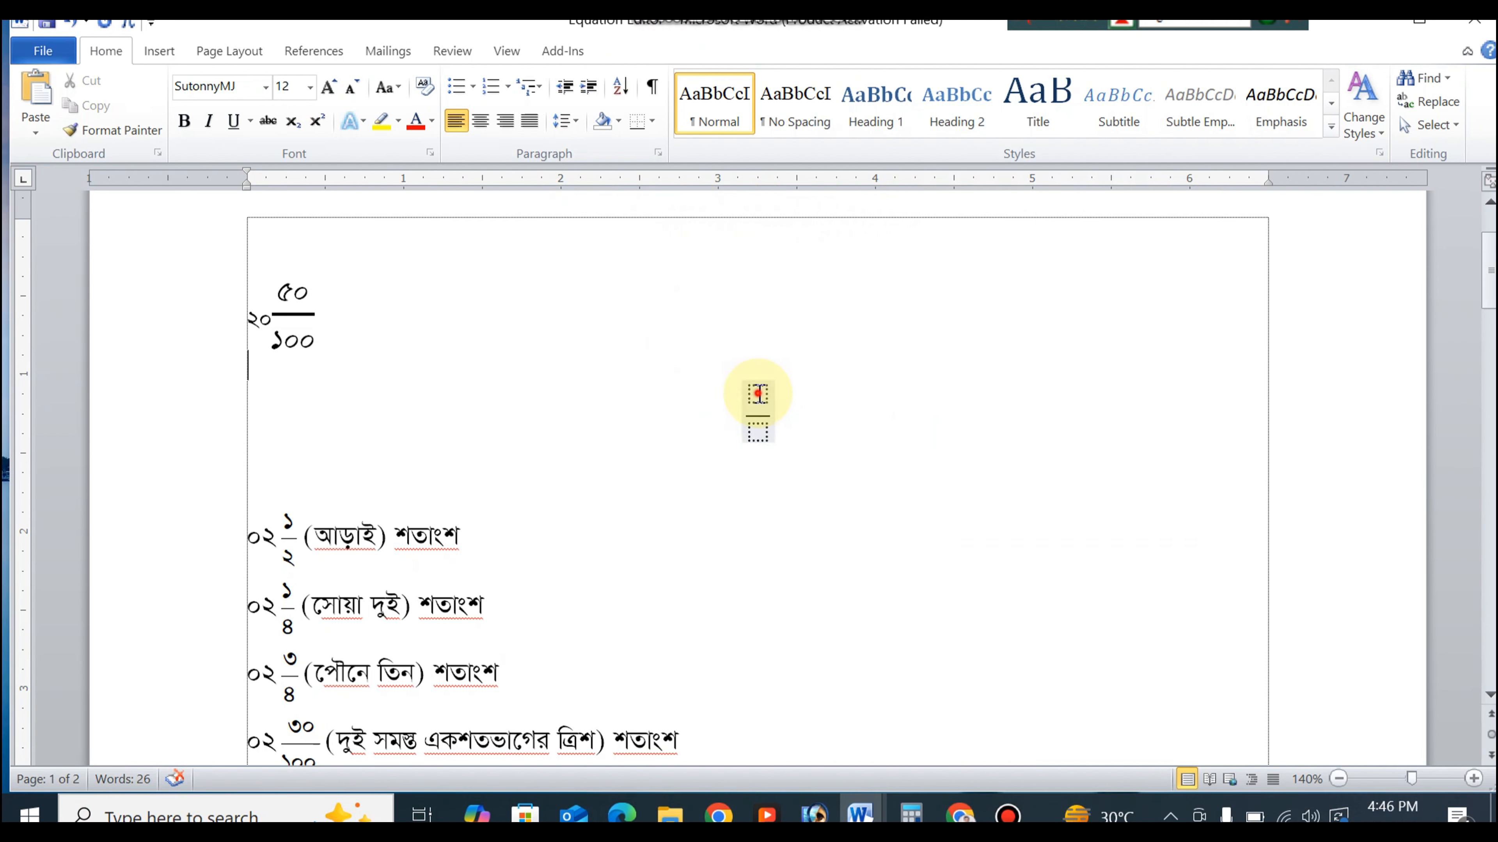
text(5)
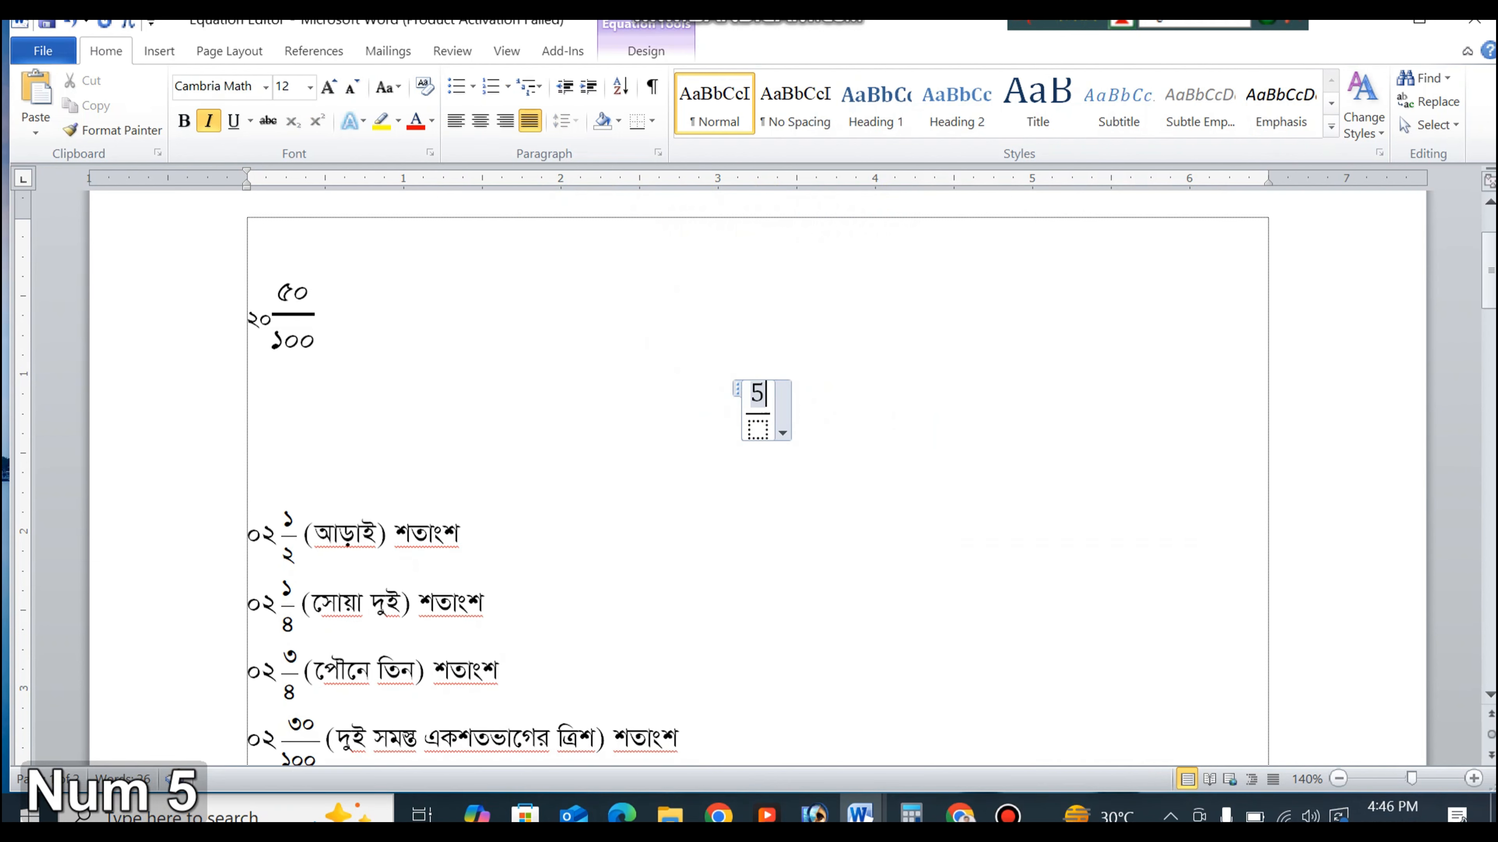
text(20)
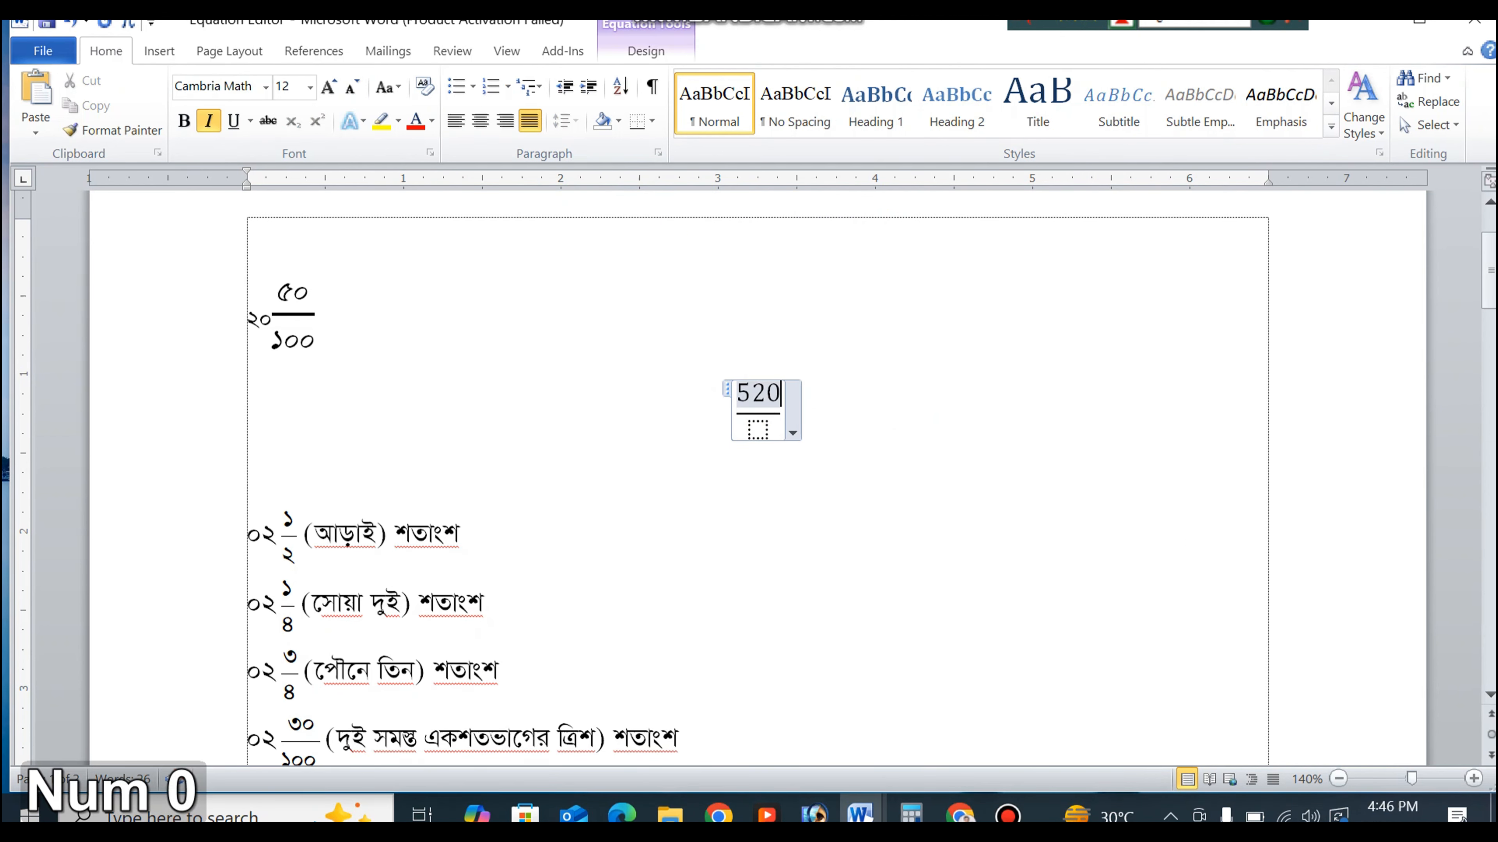
key(Right)
key(Down)
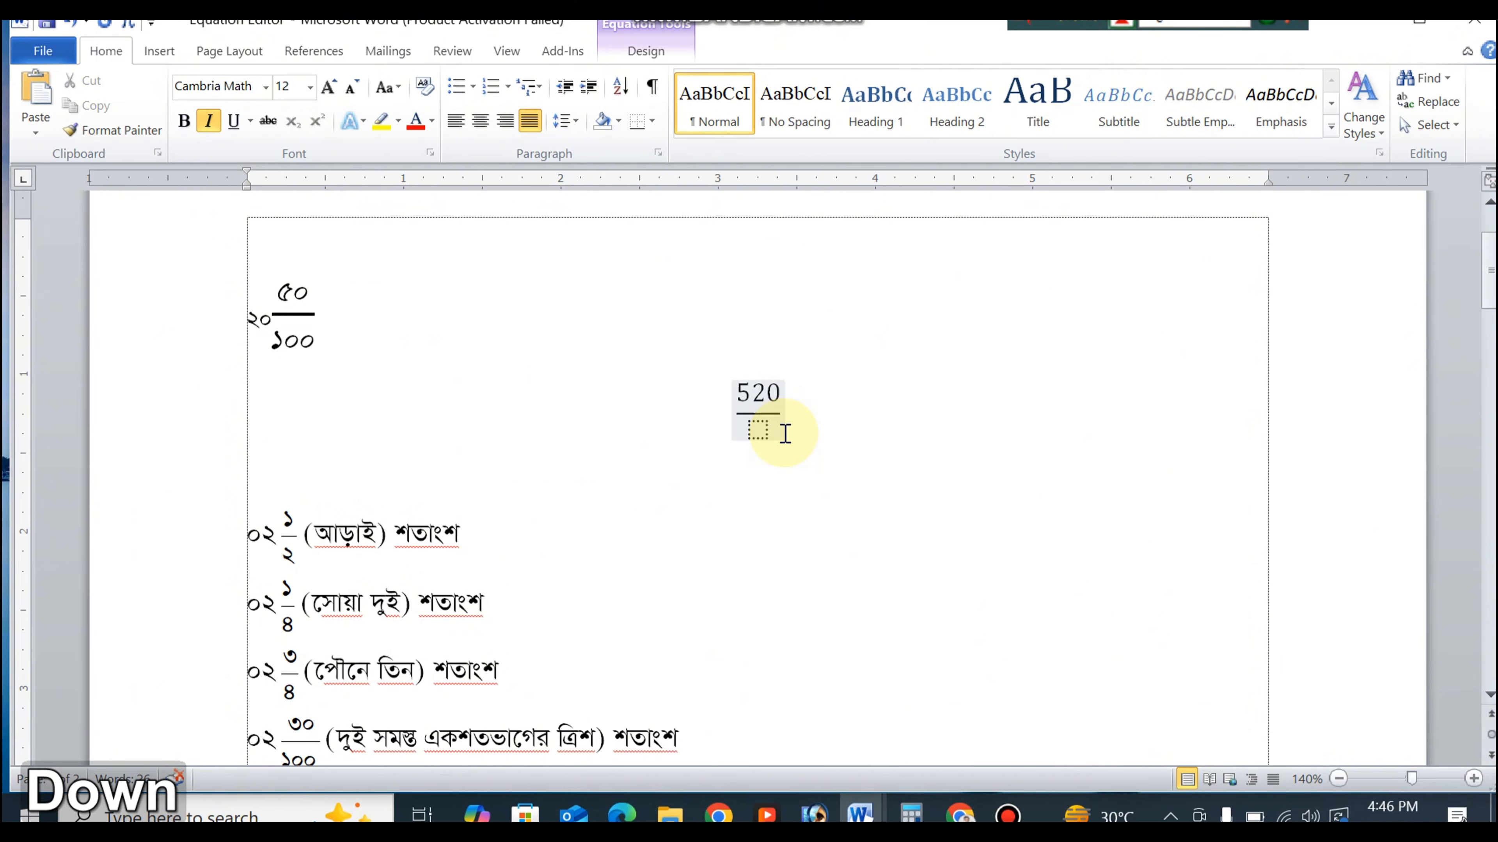
click(763, 428)
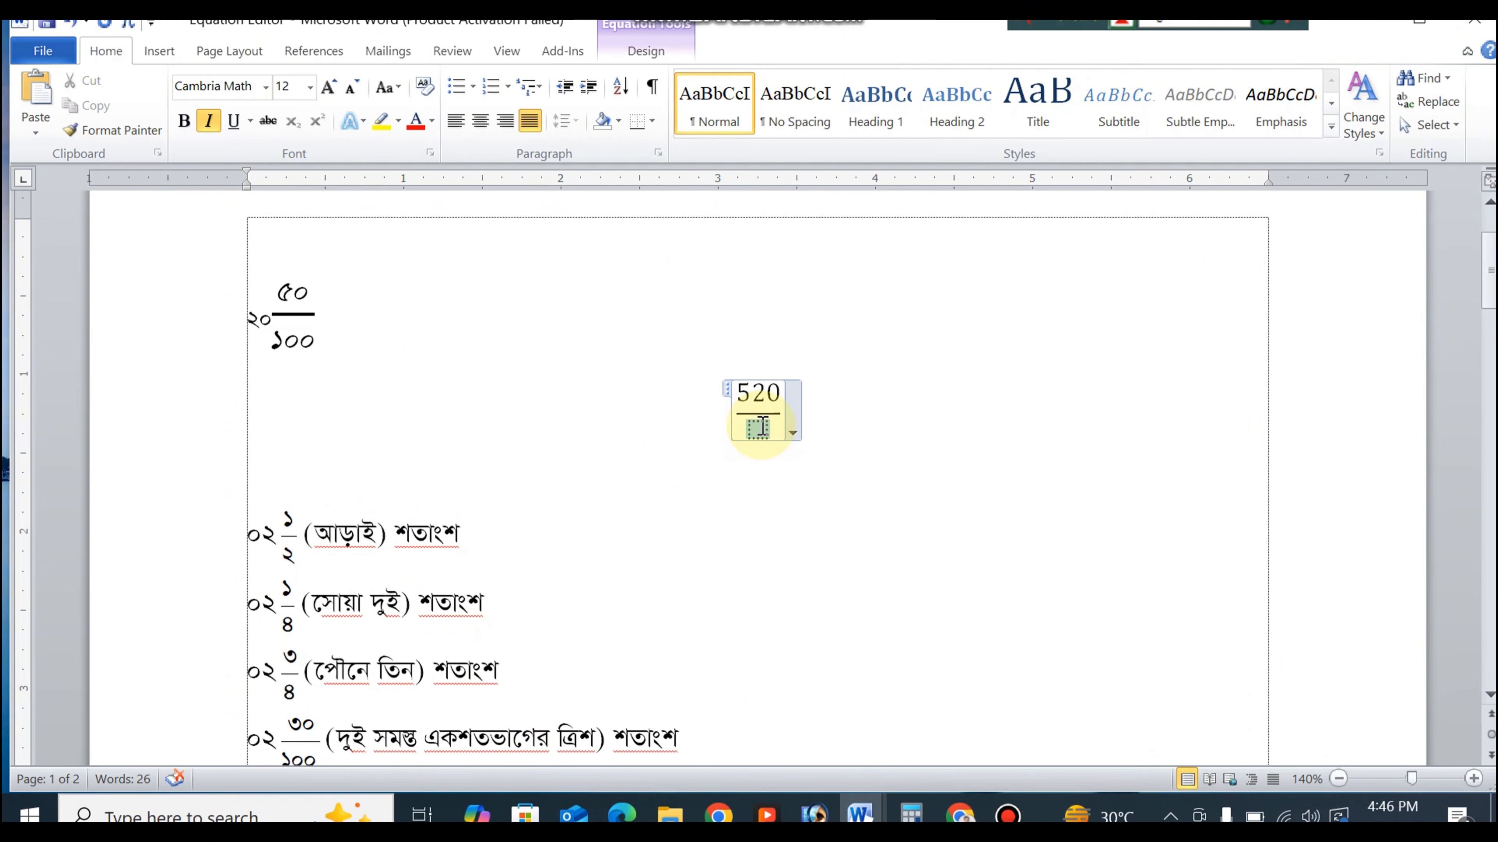
text(740)
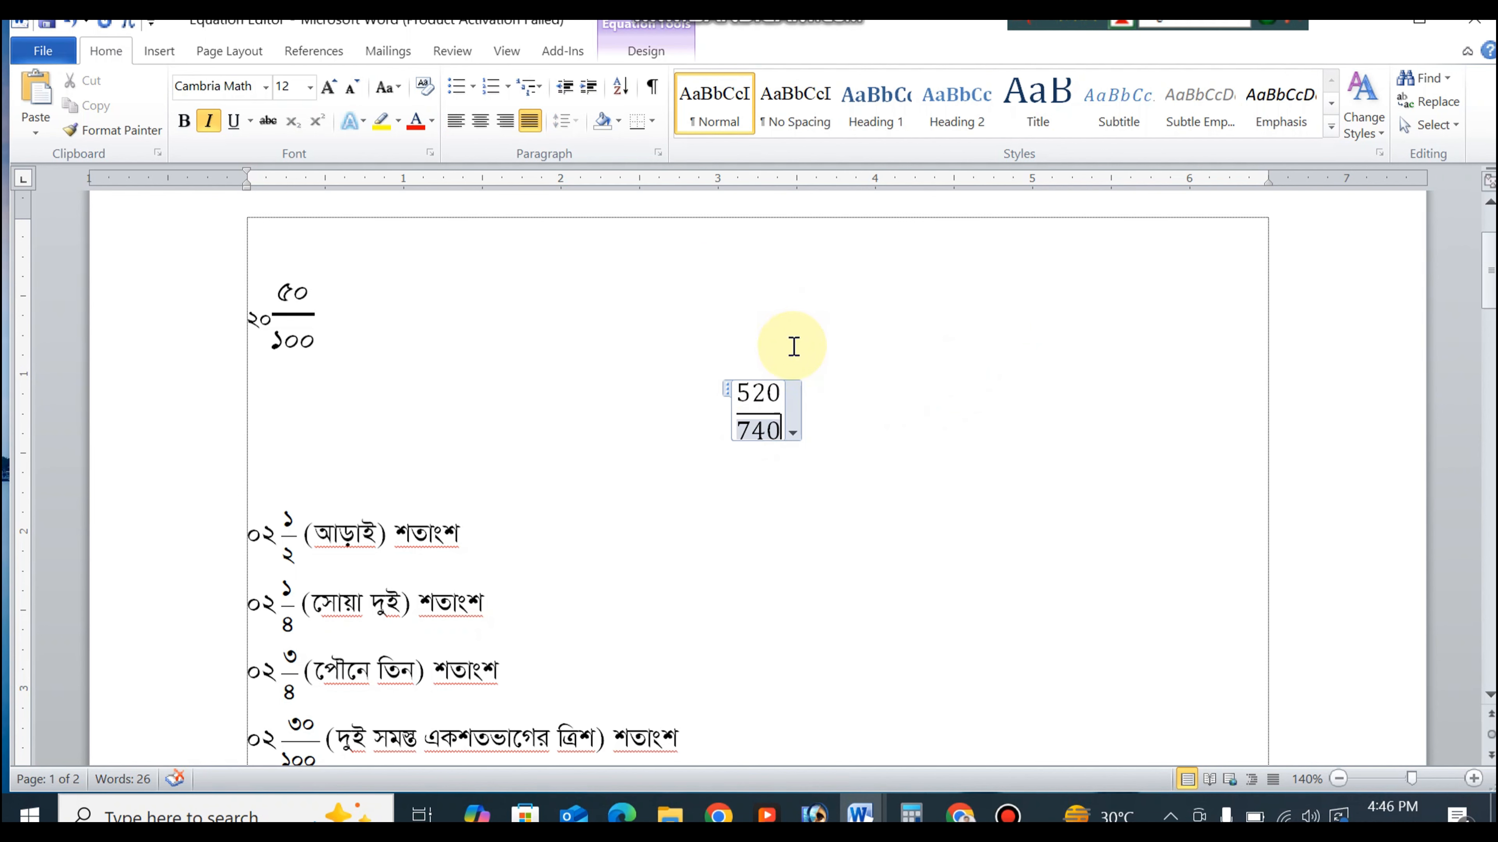
Convert the whole 520/740 fraction to the SutonnyMJ font with the Alt+V shortcut and leave the equation.
click(796, 422)
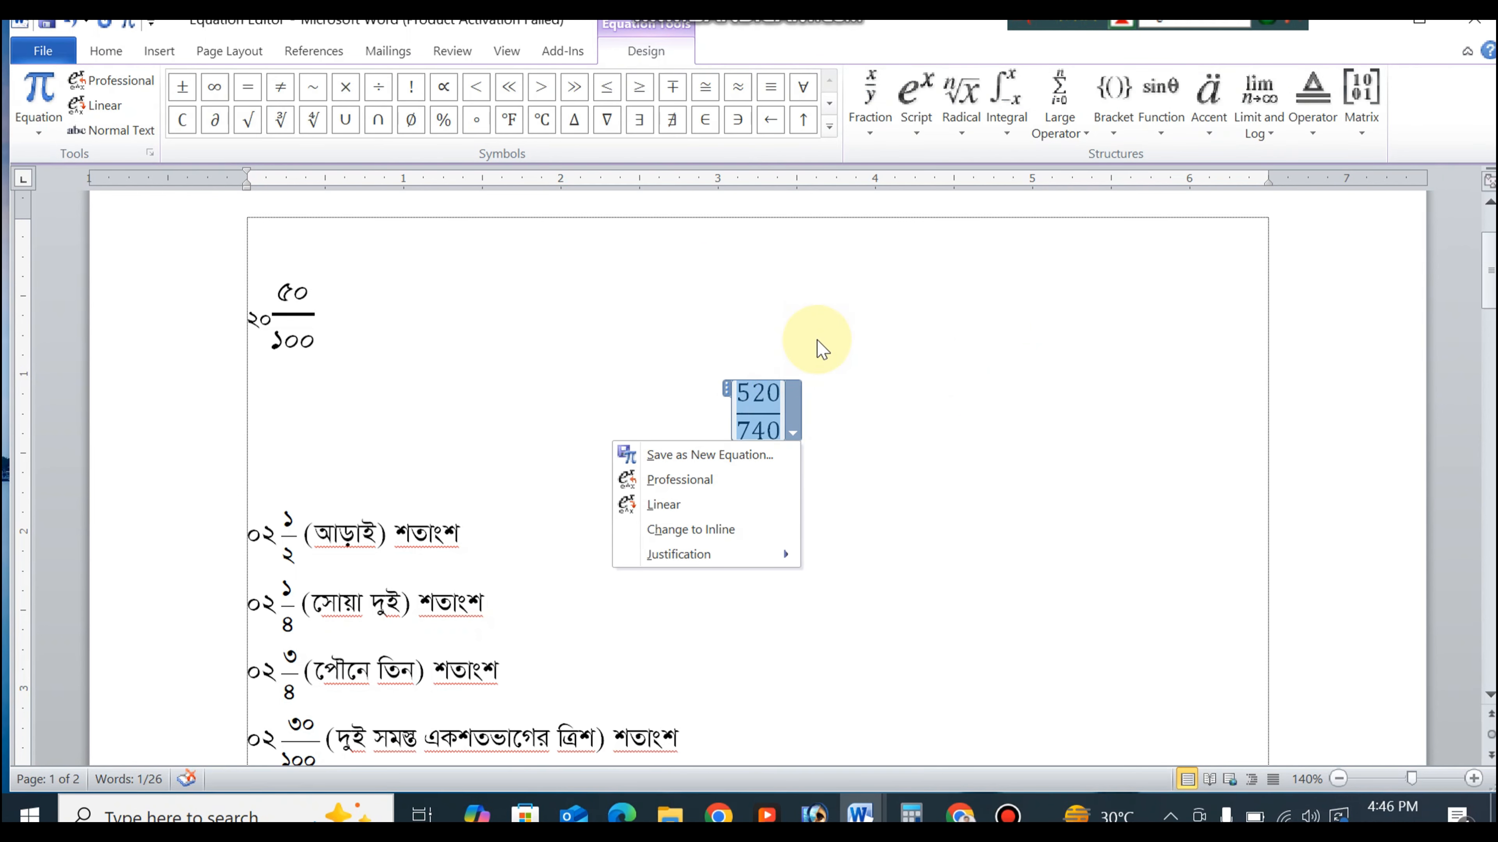
key(alt+v)
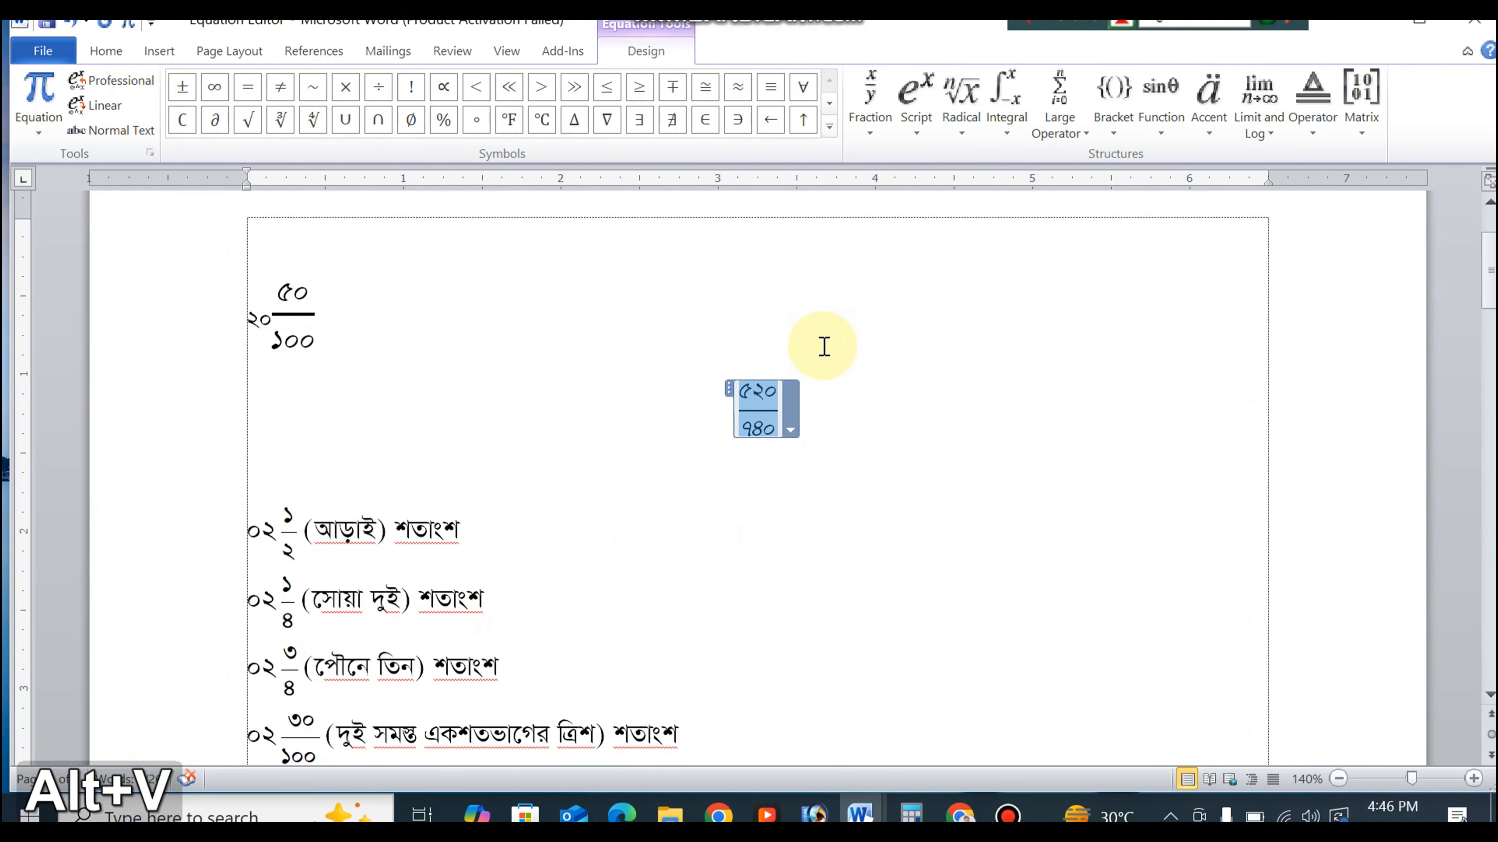
click(847, 396)
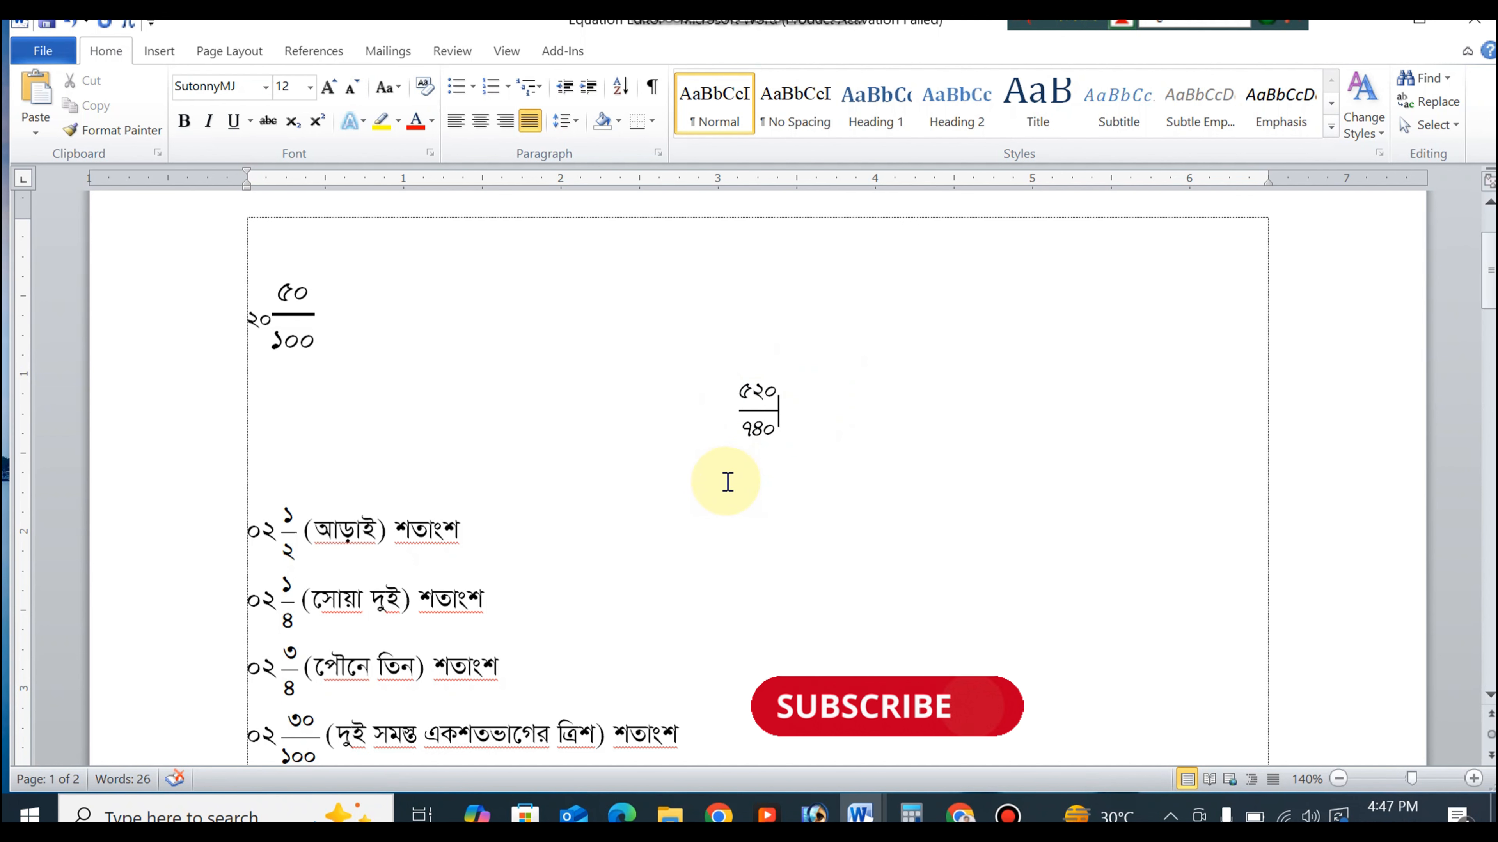
click(656, 449)
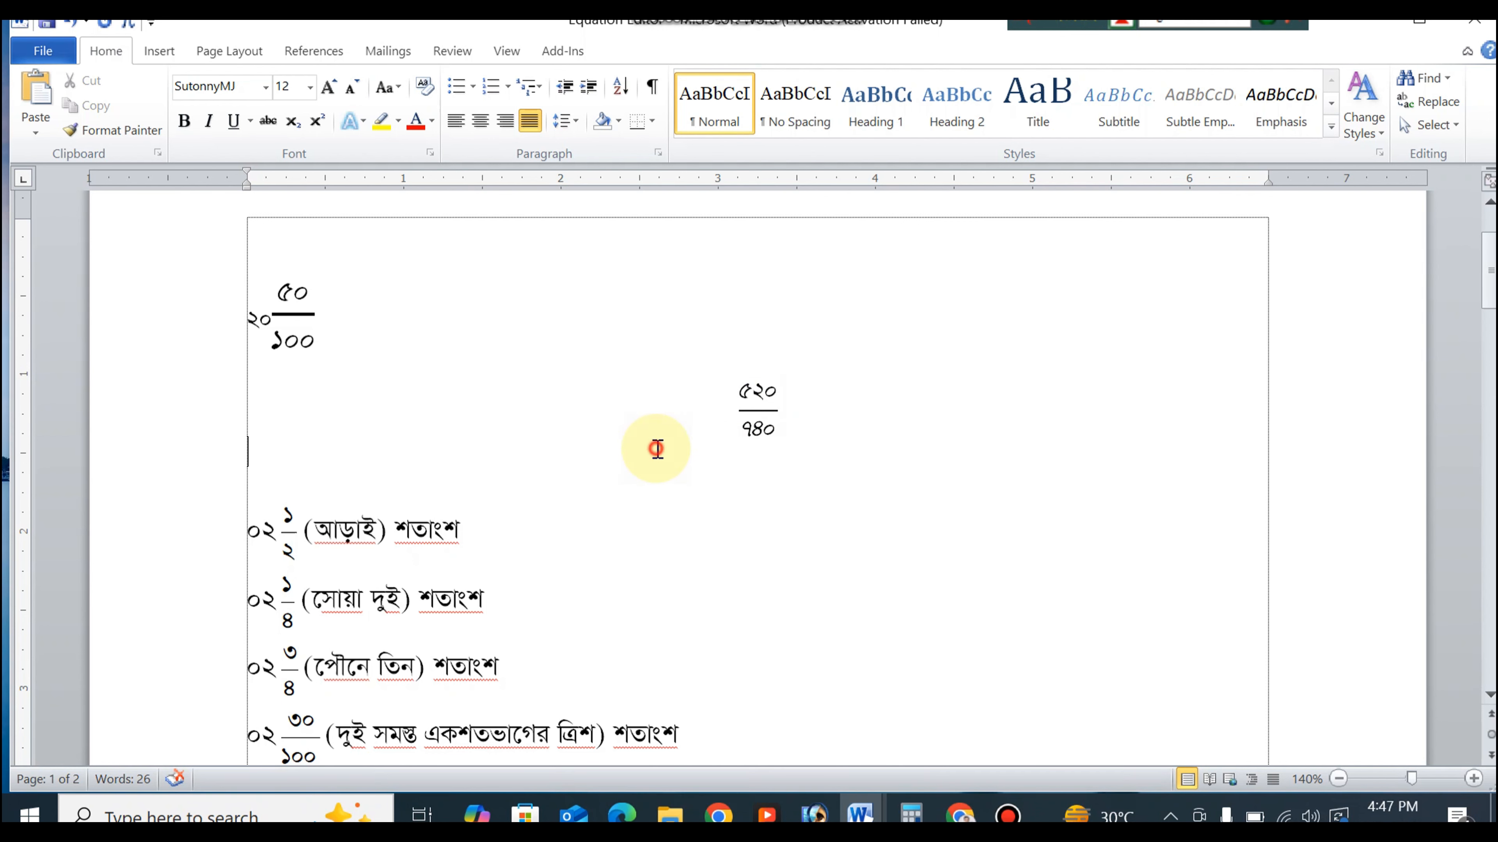